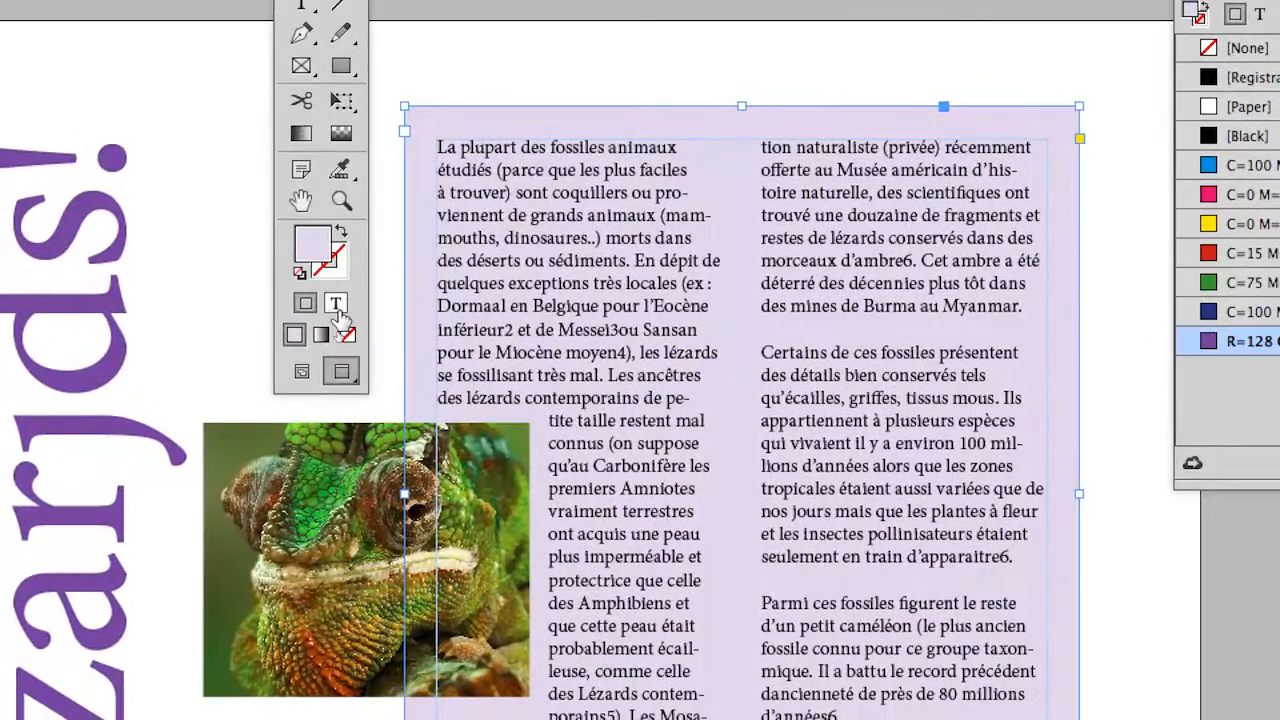
- Change the two-column article text color to [Paper] while the light purple text frame is selected
click(332, 346)
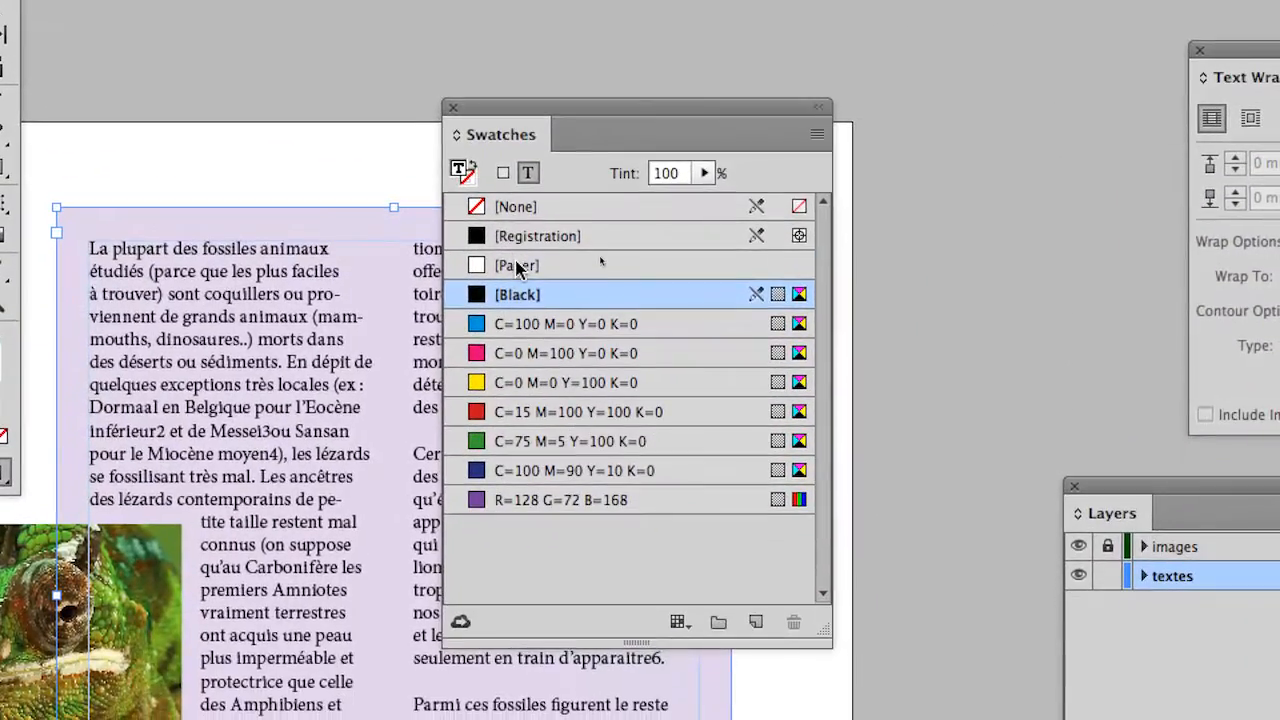
click(617, 364)
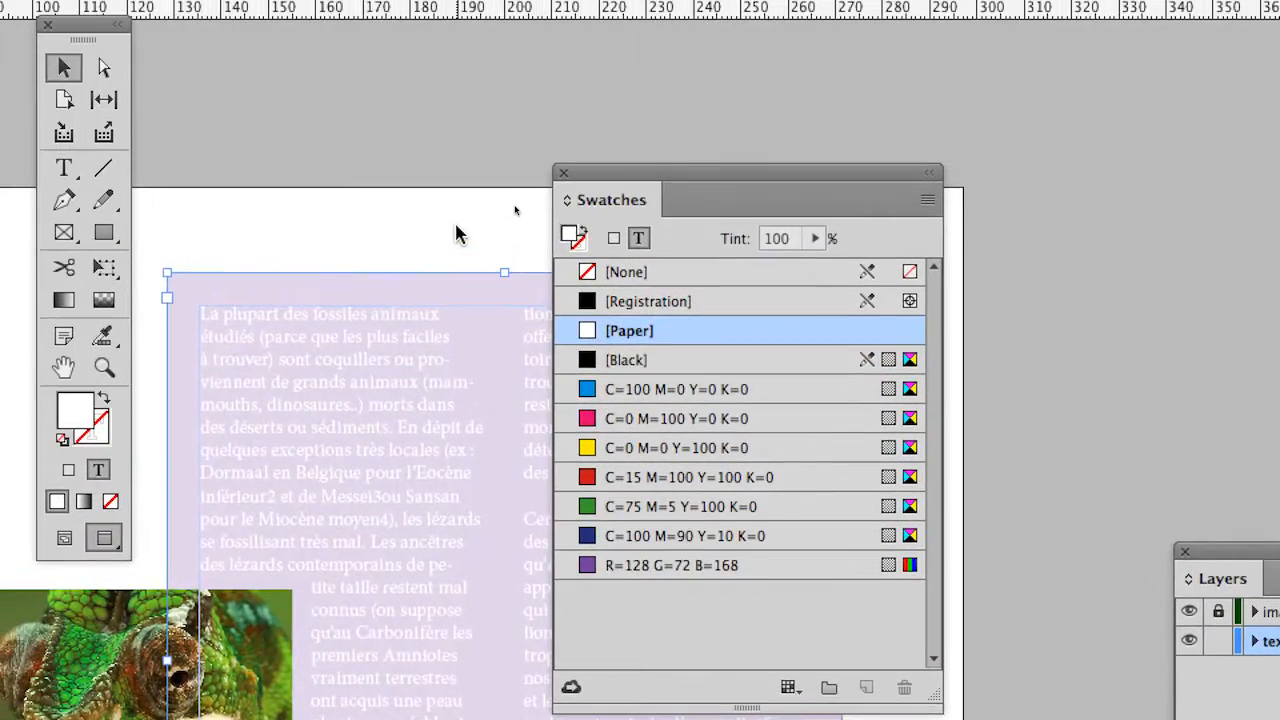
click(346, 164)
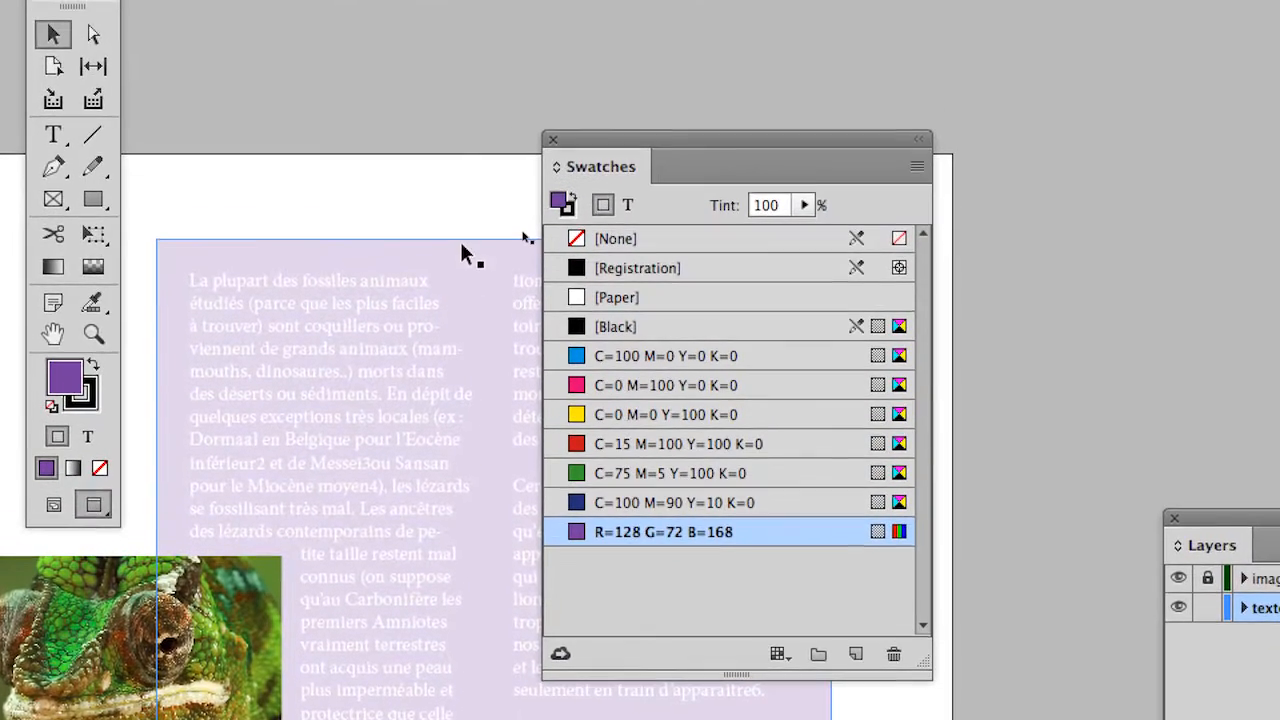
- Set the tint of the article frame's purple fill to 74%
click(460, 245)
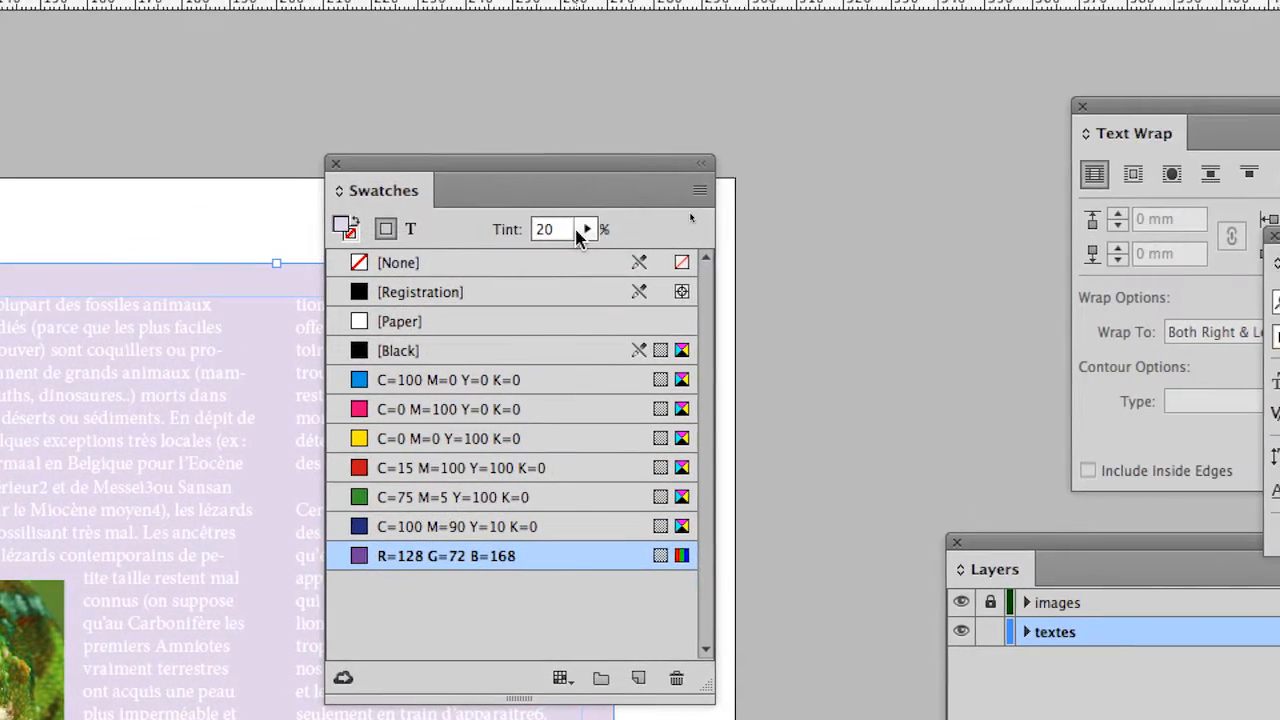
click(619, 209)
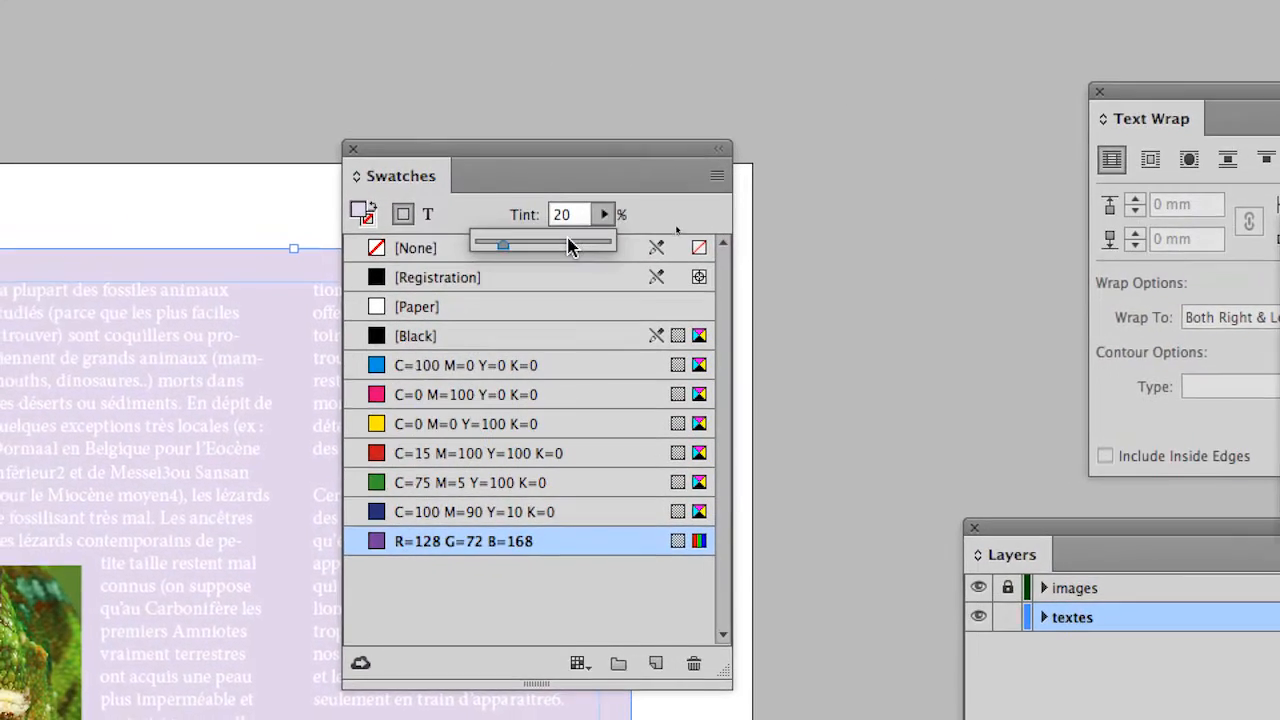
click(584, 237)
drag(568, 247, 578, 248)
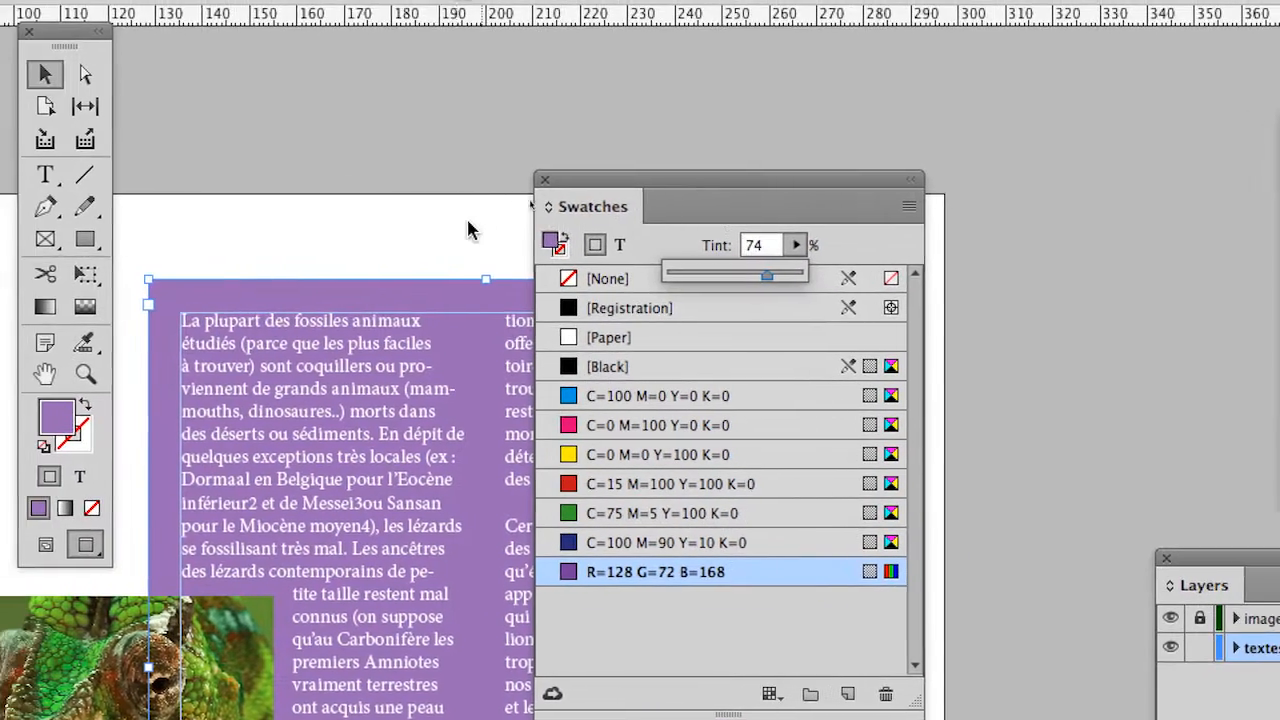
click(246, 189)
click(246, 189)
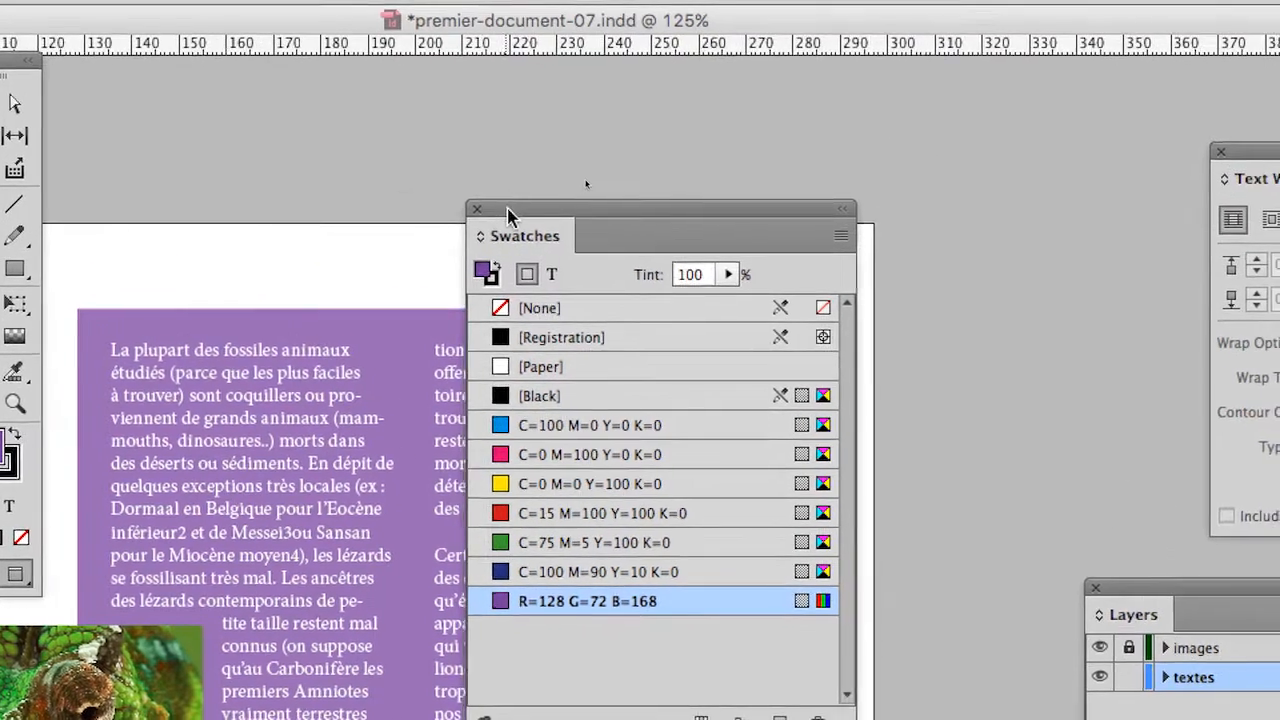
- Move the Swatches panel off the article frame and examine the white text on purple at close range
drag(508, 208, 813, 276)
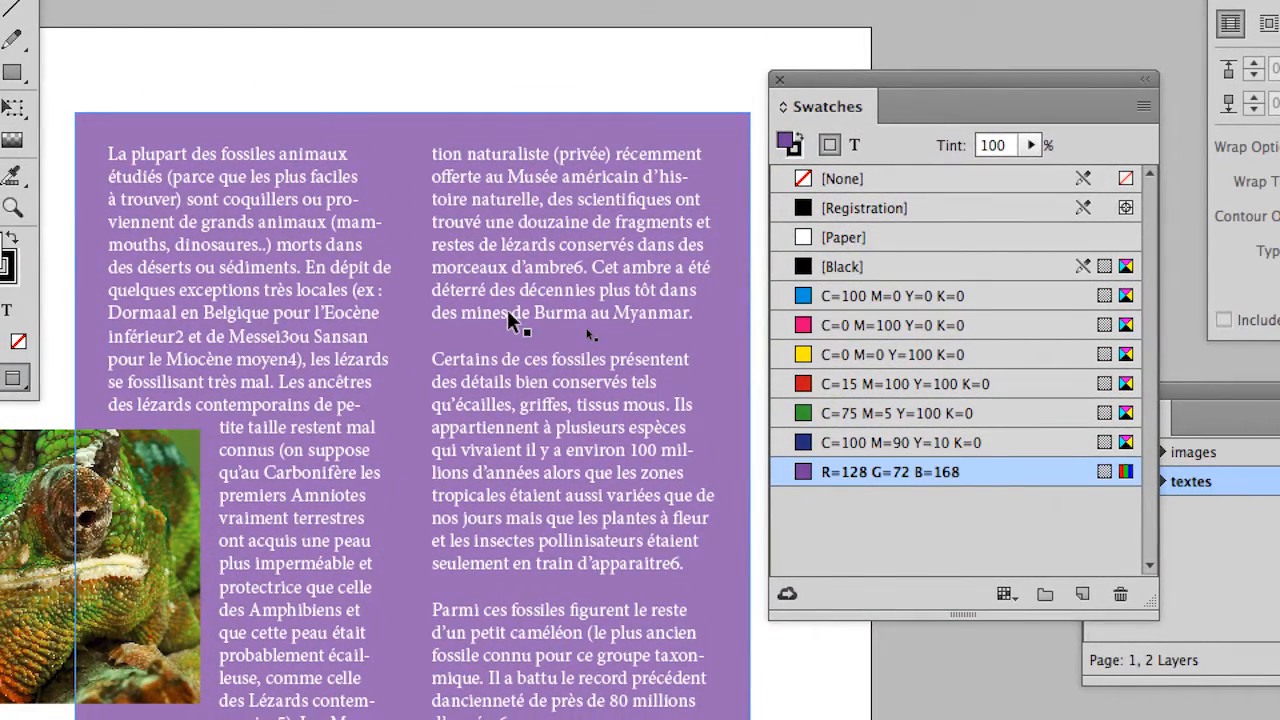
scroll(508, 313, up, 1)
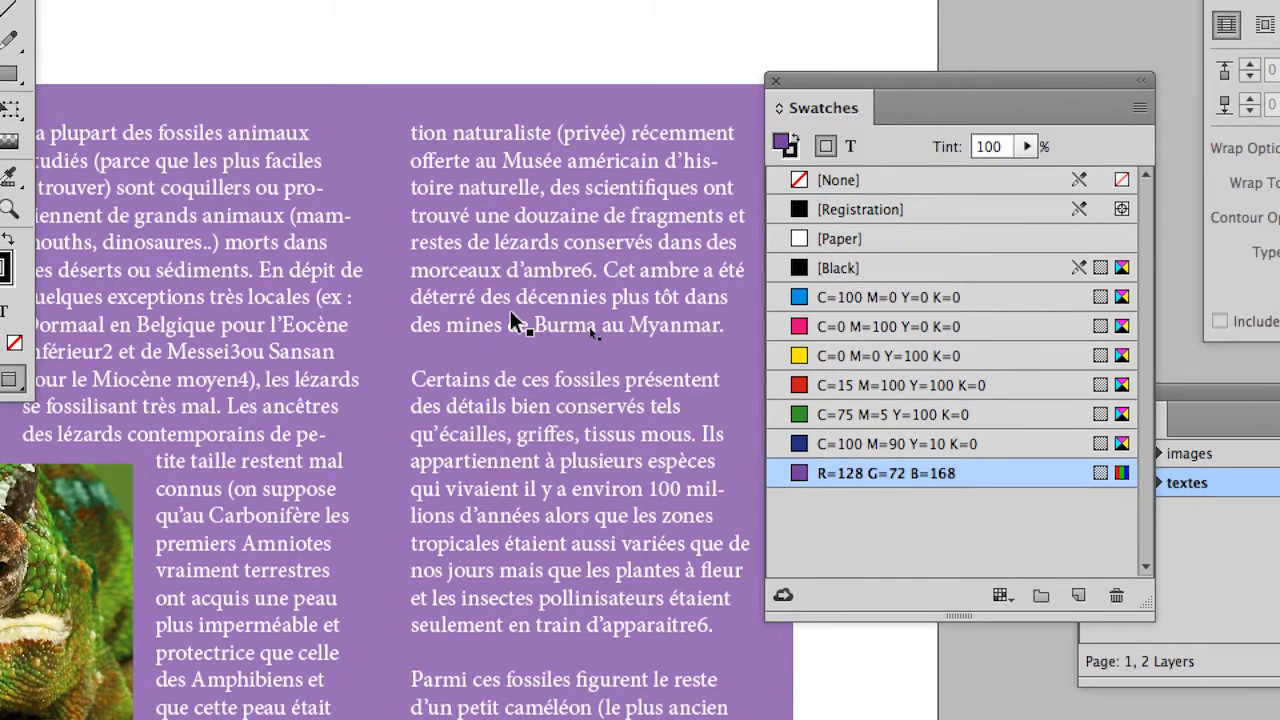
click(510, 320)
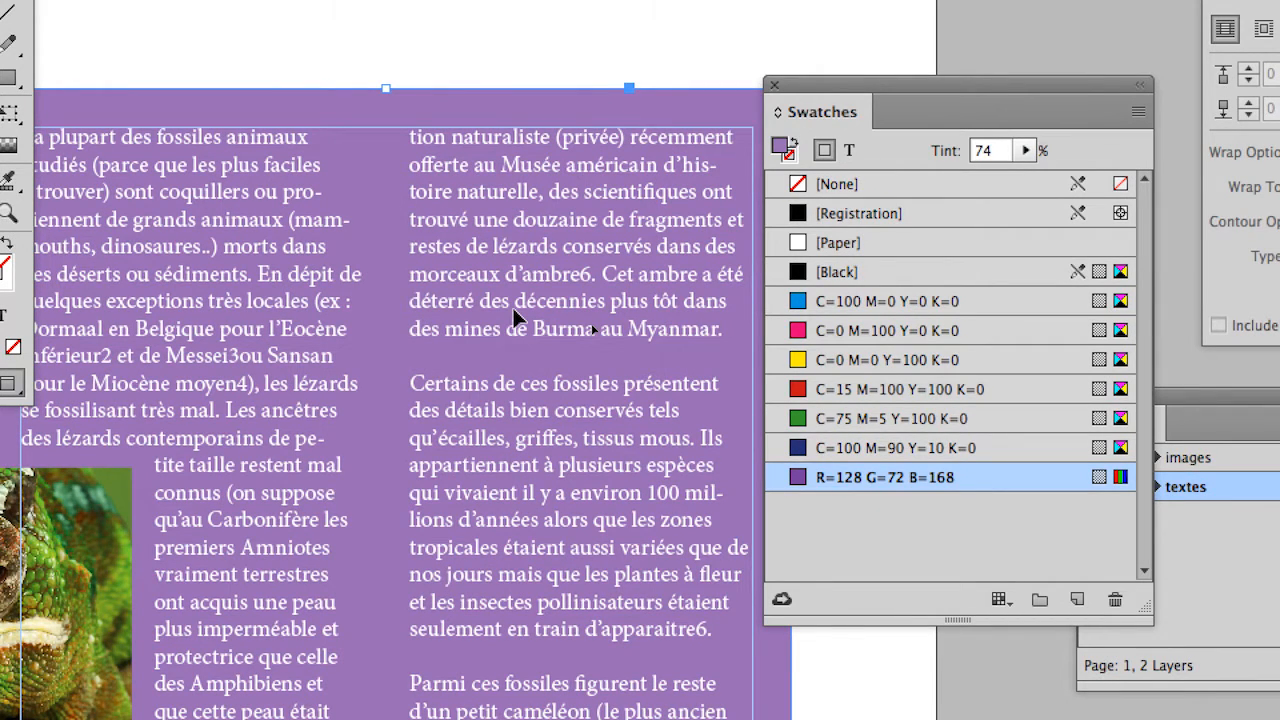
scroll(513, 317, up, 5)
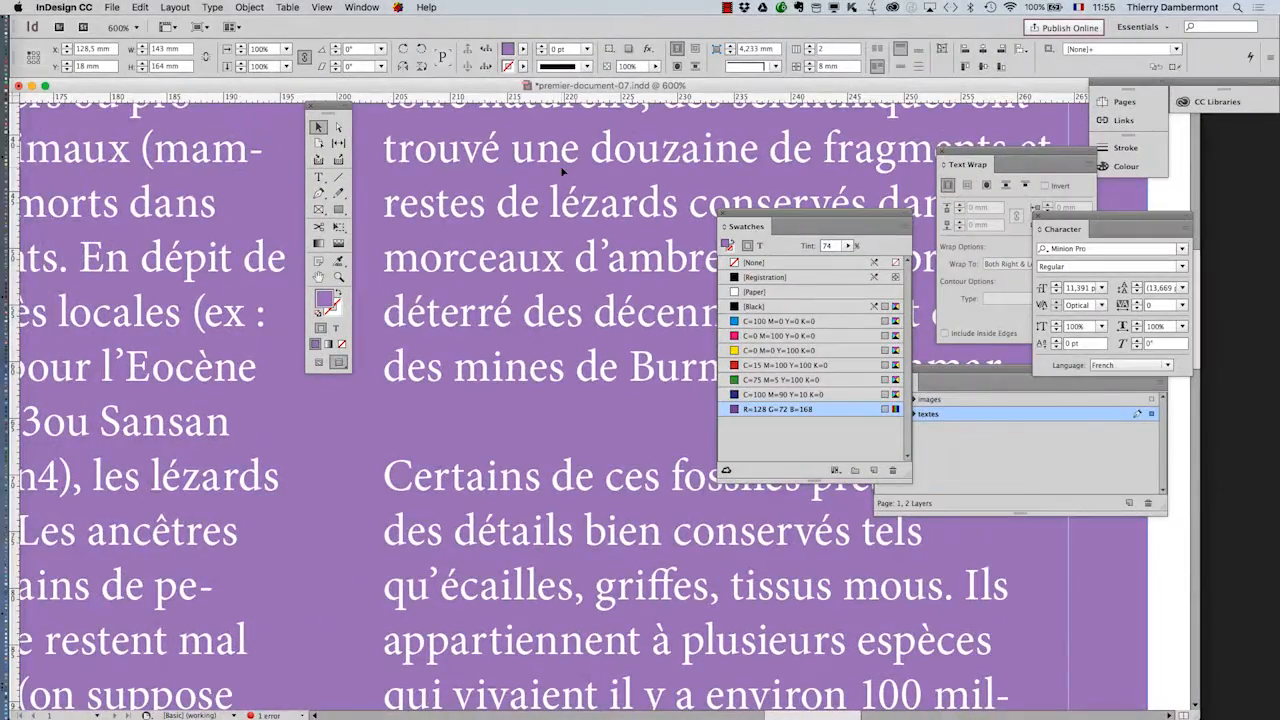
scroll(585, 185, down, 4)
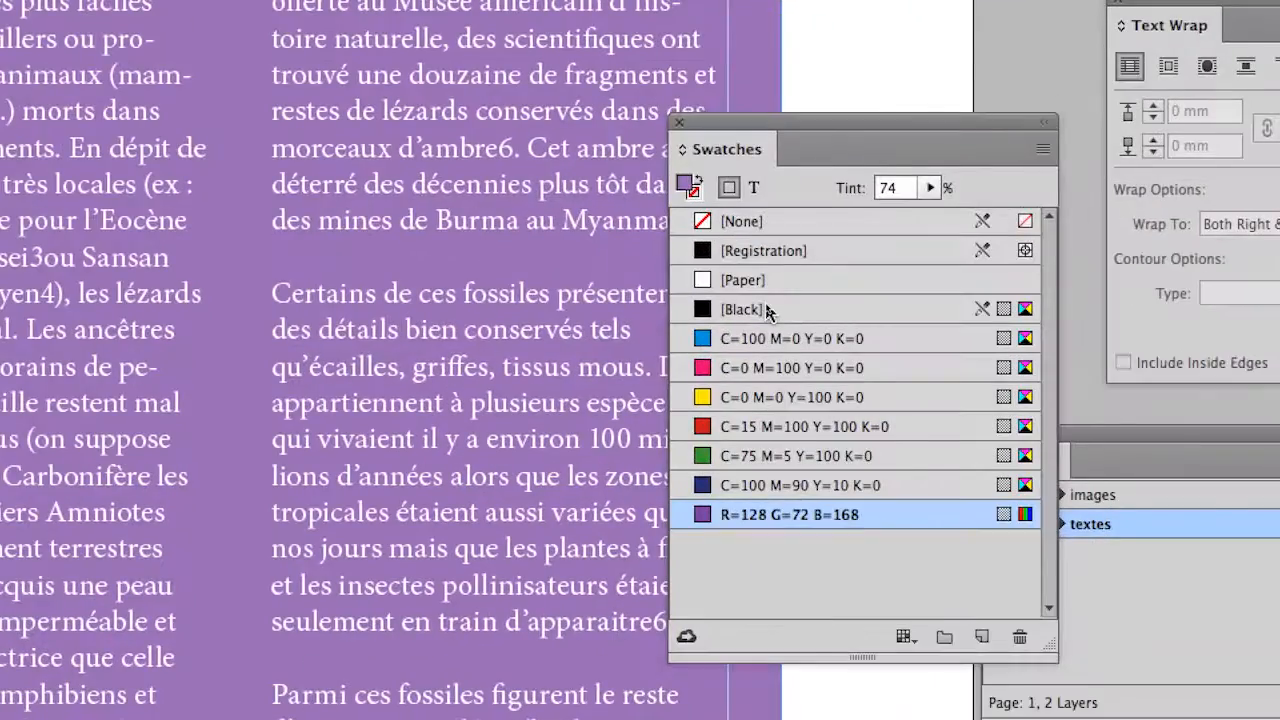
- Change the color of the article text to [Black], keeping the frame's fill purple
click(766, 311)
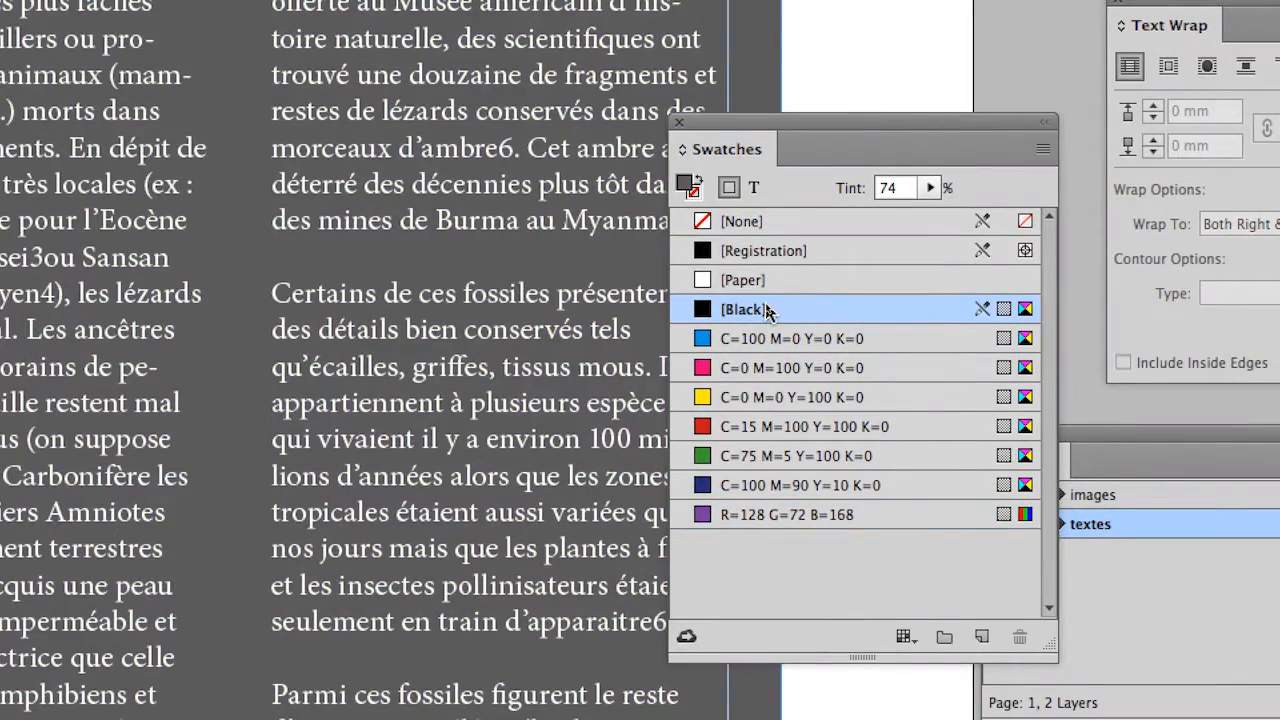
key(super+z)
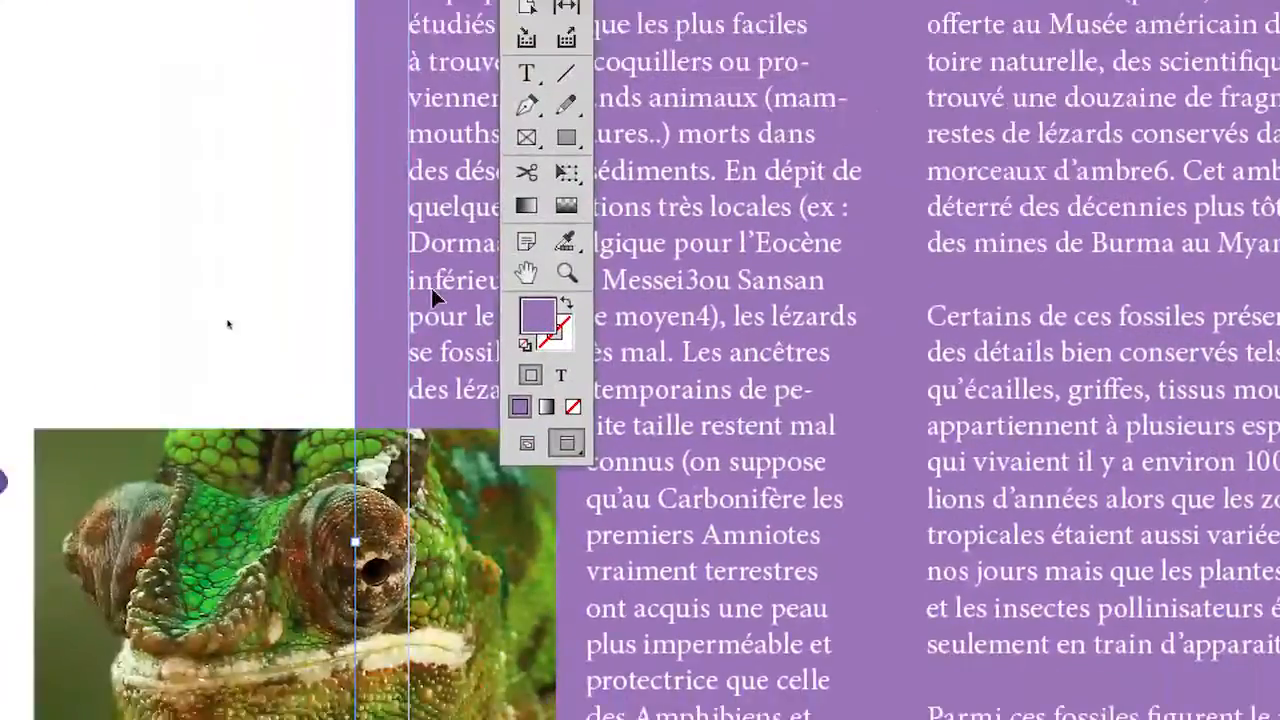
click(561, 375)
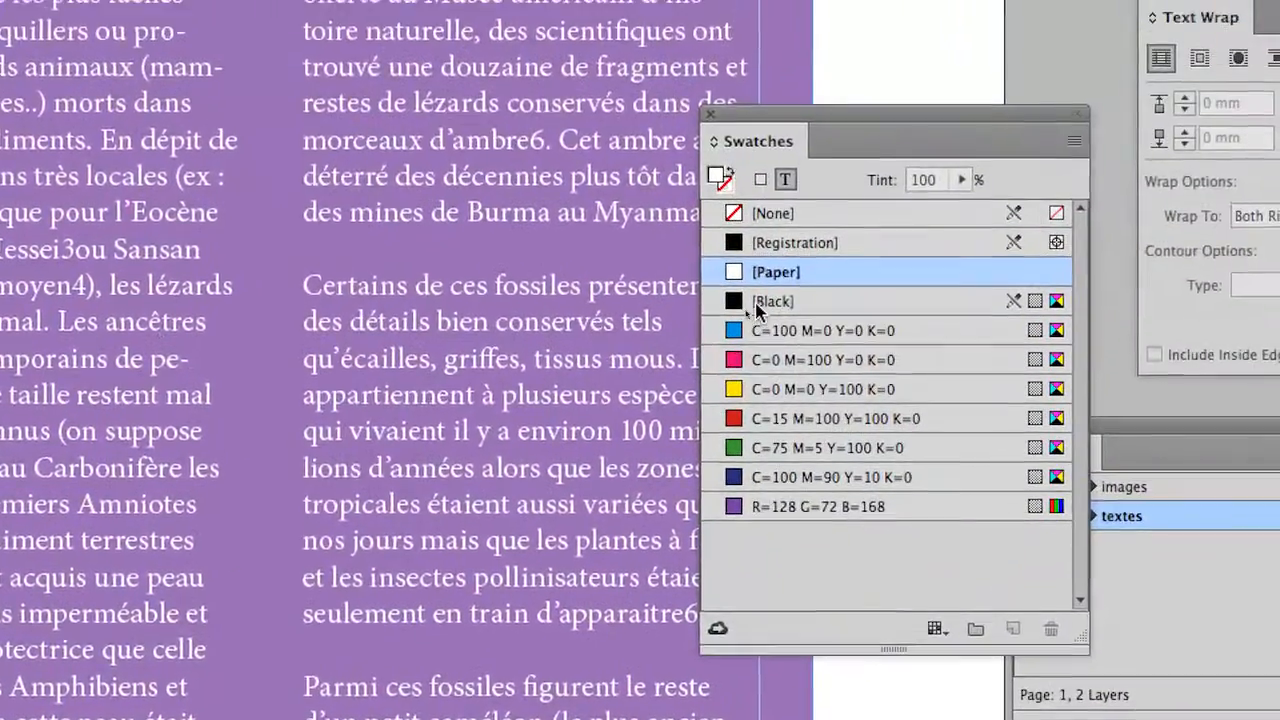
click(1270, 272)
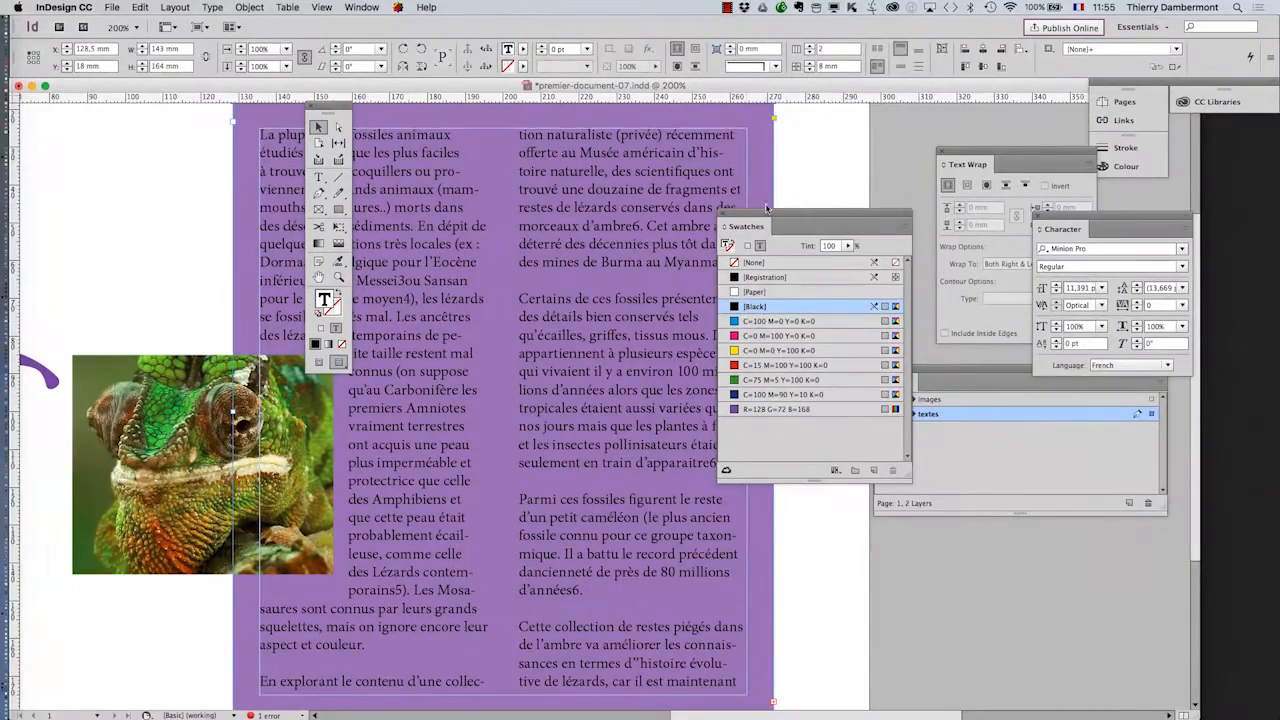
click(918, 24)
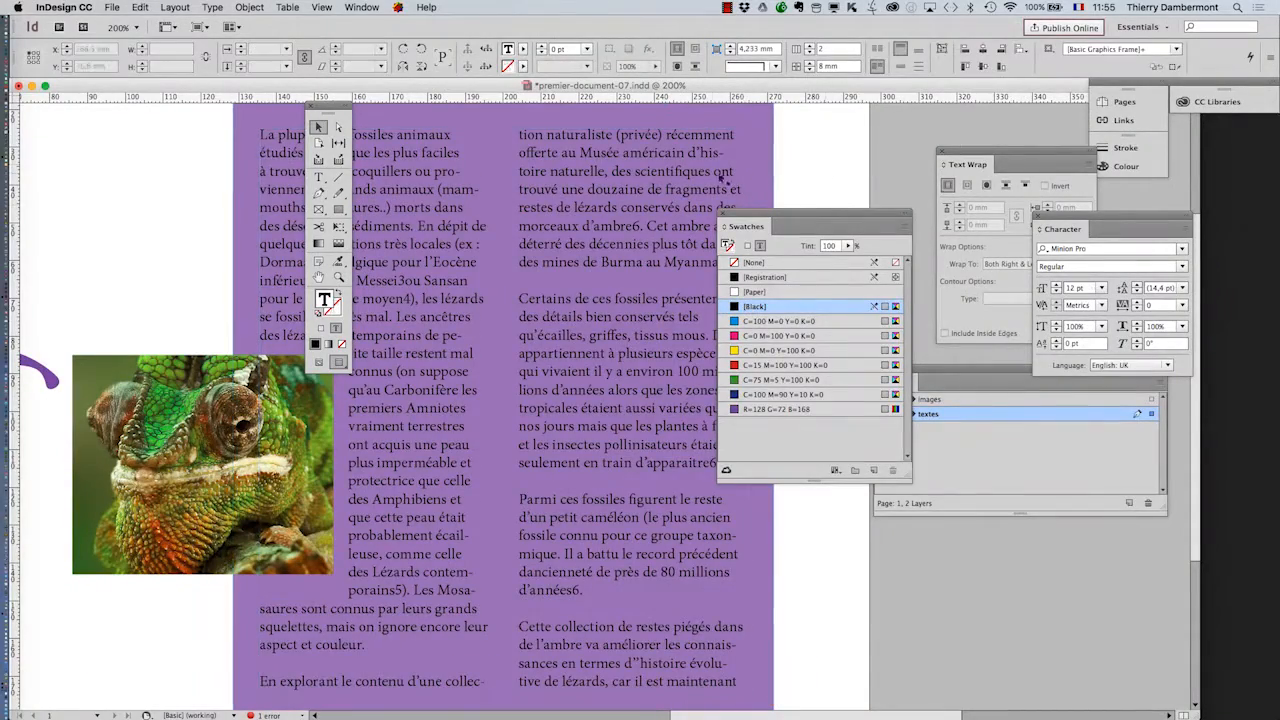
- Lighten the tint of the article frame's purple fill to a pale lilac
click(710, 44)
drag(848, 245, 801, 262)
click(833, 177)
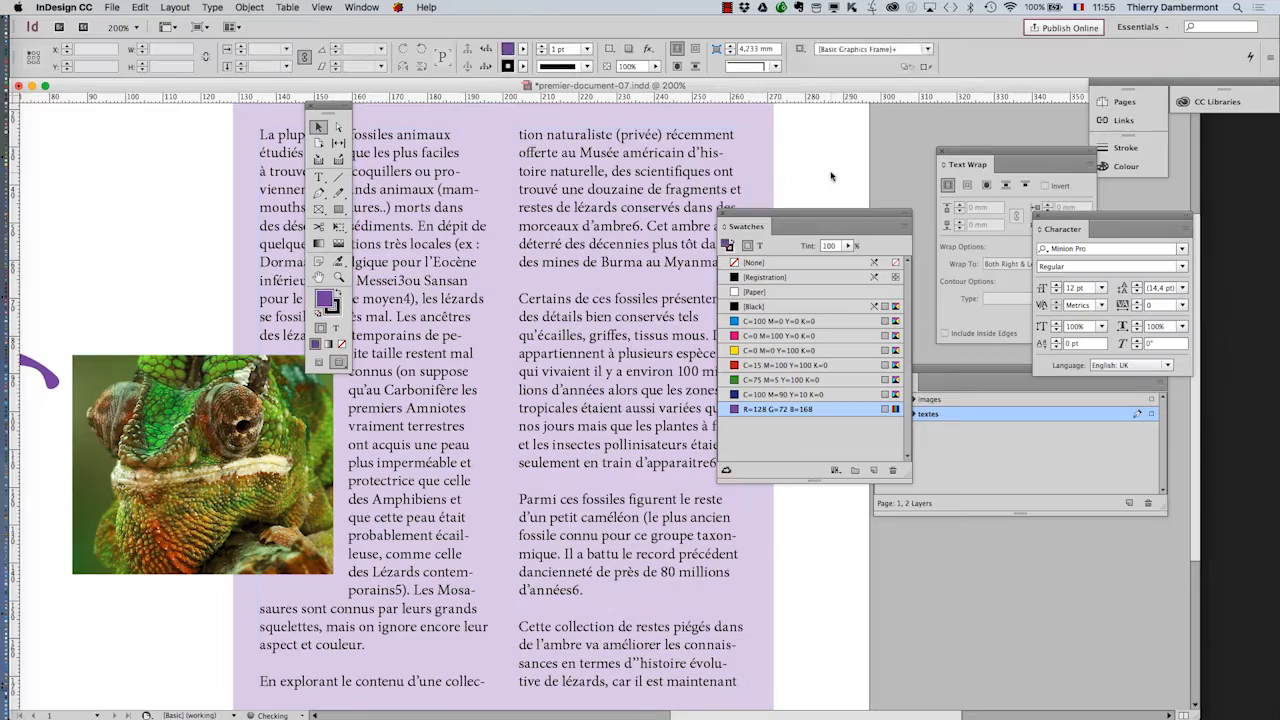
- Set the tint of the article text's black color to 90%
click(575, 279)
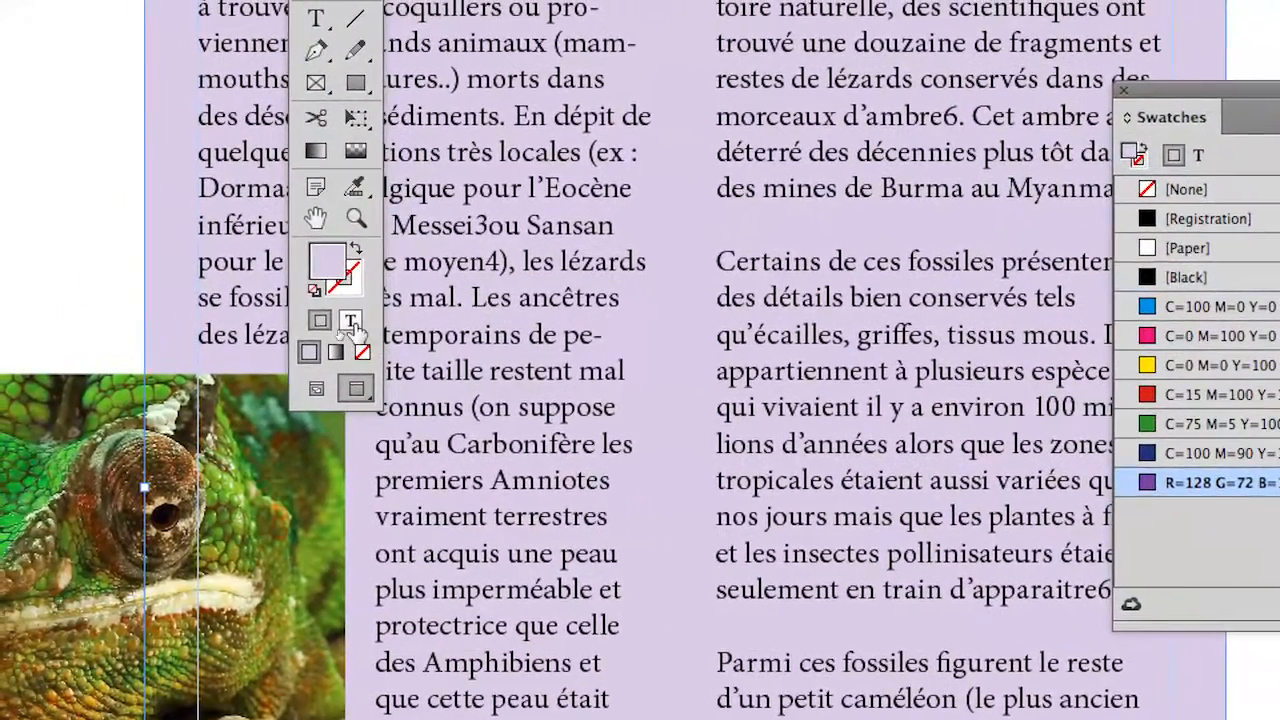
click(273, 343)
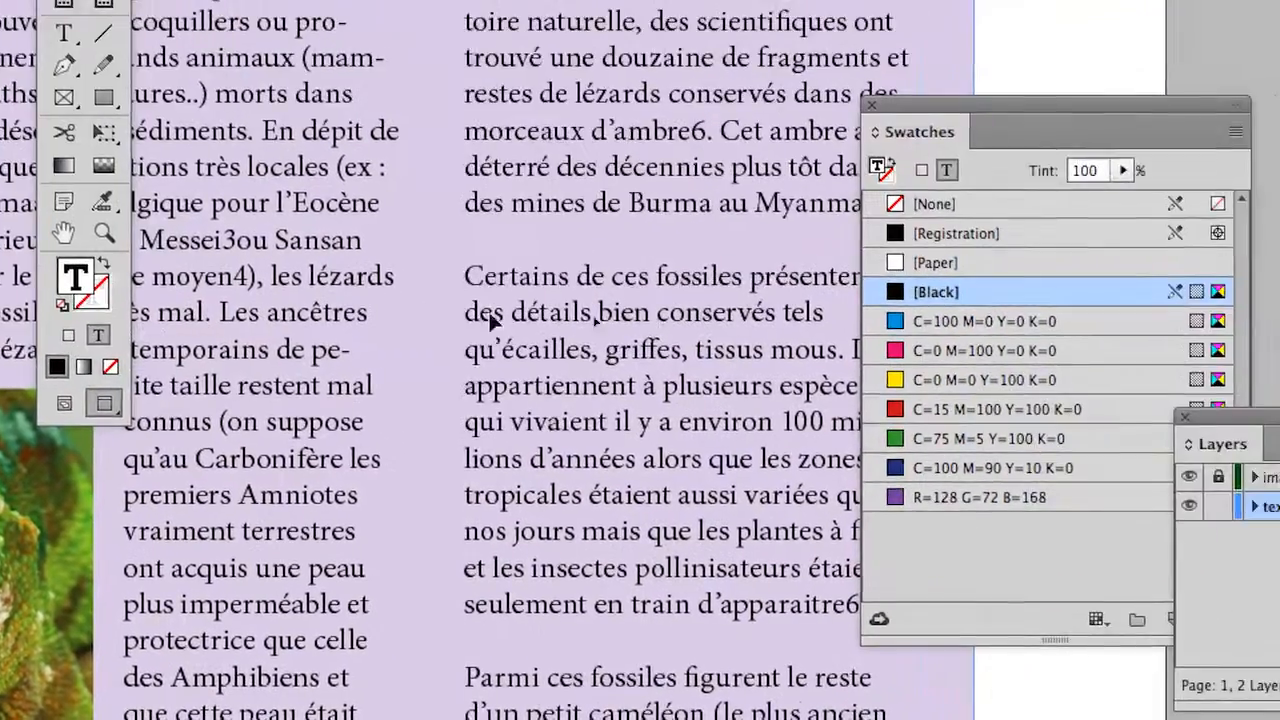
click(1124, 171)
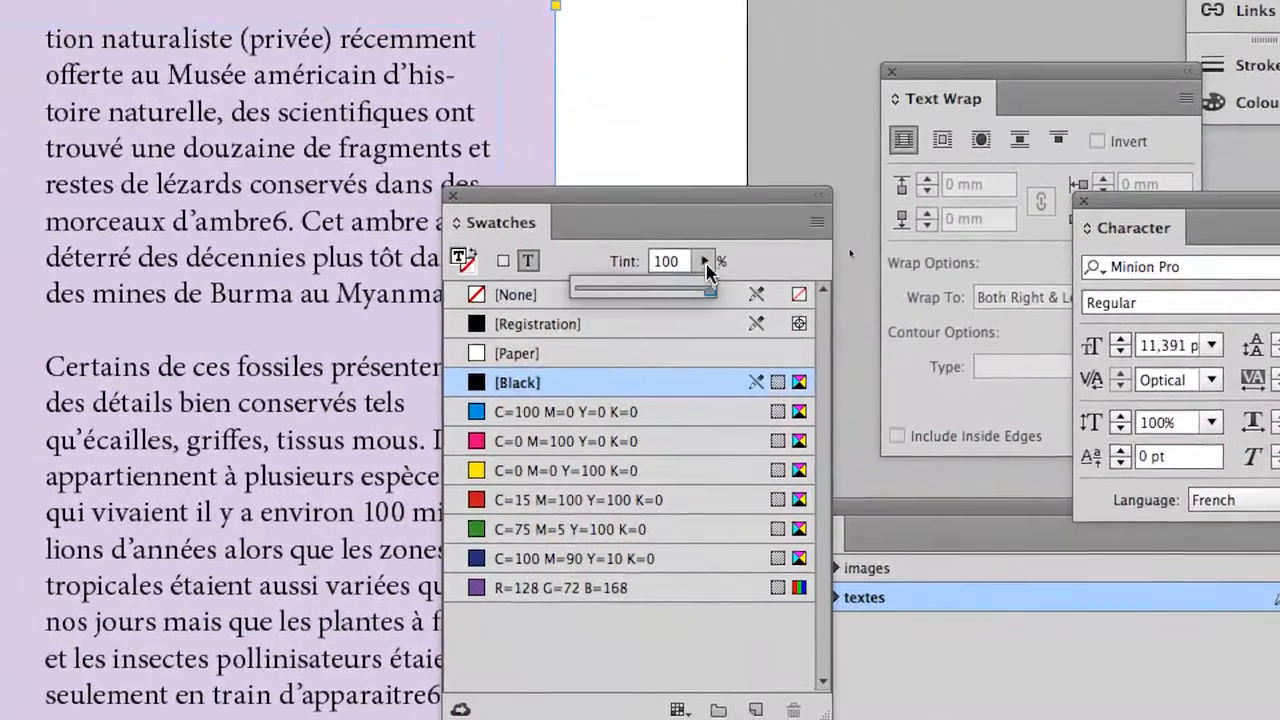
mouse_move(707, 289)
mouse_down()
mouse_move(708, 274)
mouse_move(701, 282)
mouse_up()
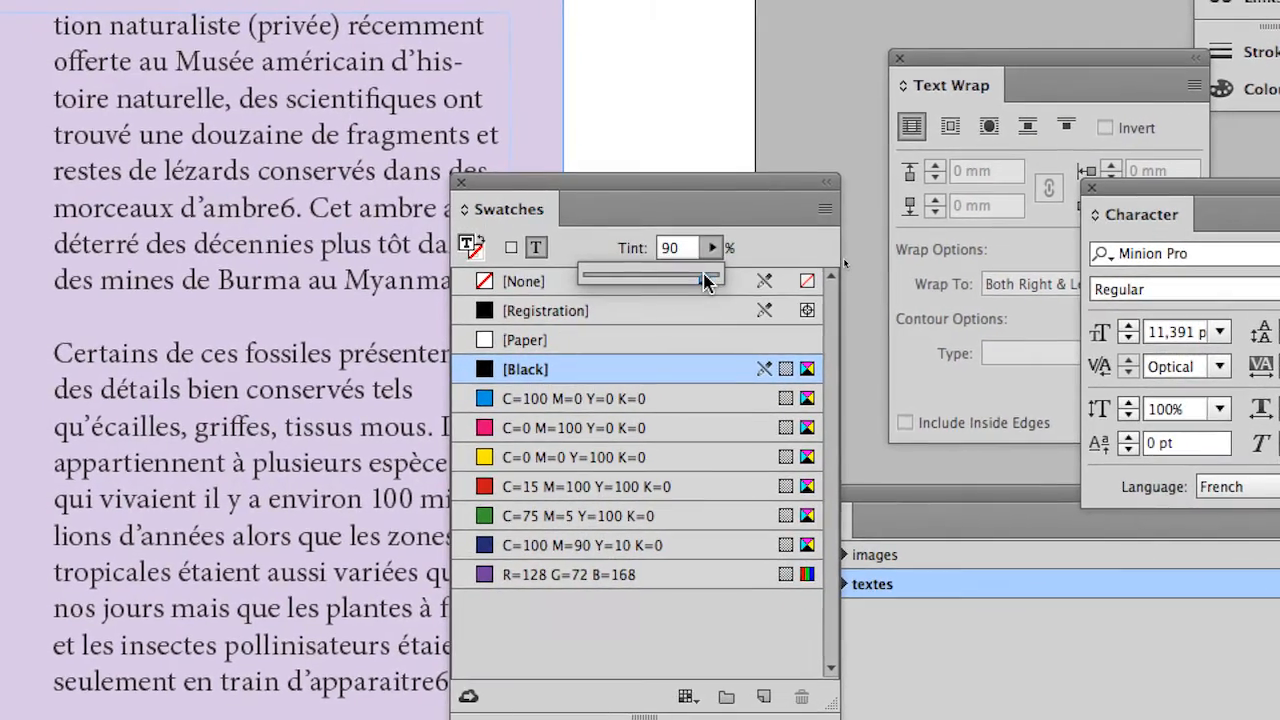
scroll(539, 240, up, 4)
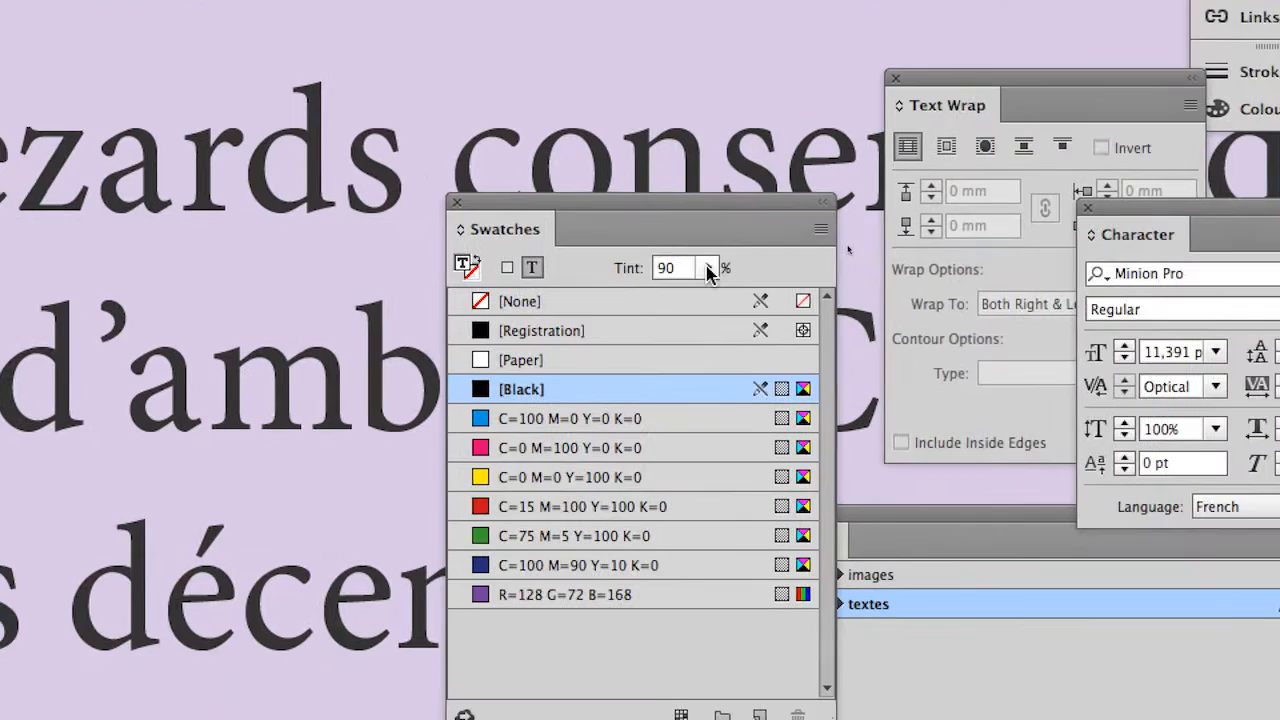
- Set the tint of the article text's black color to 100%
click(1029, 310)
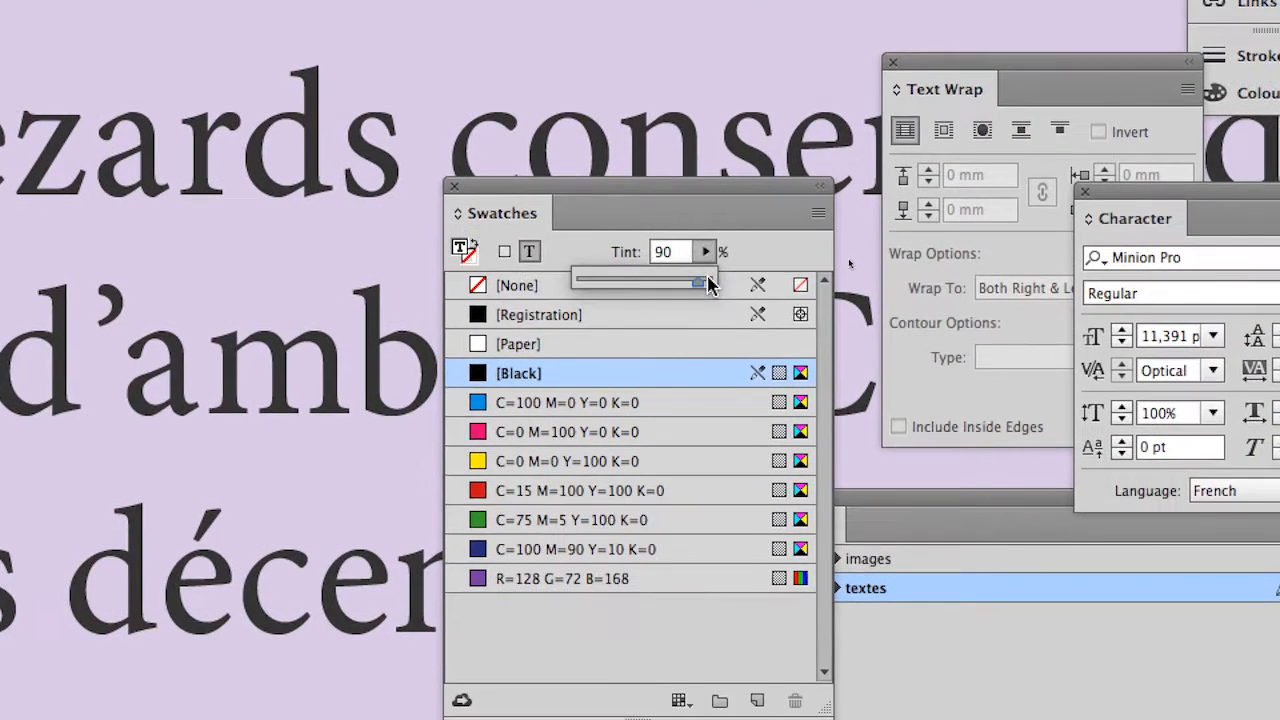
drag(708, 285, 716, 284)
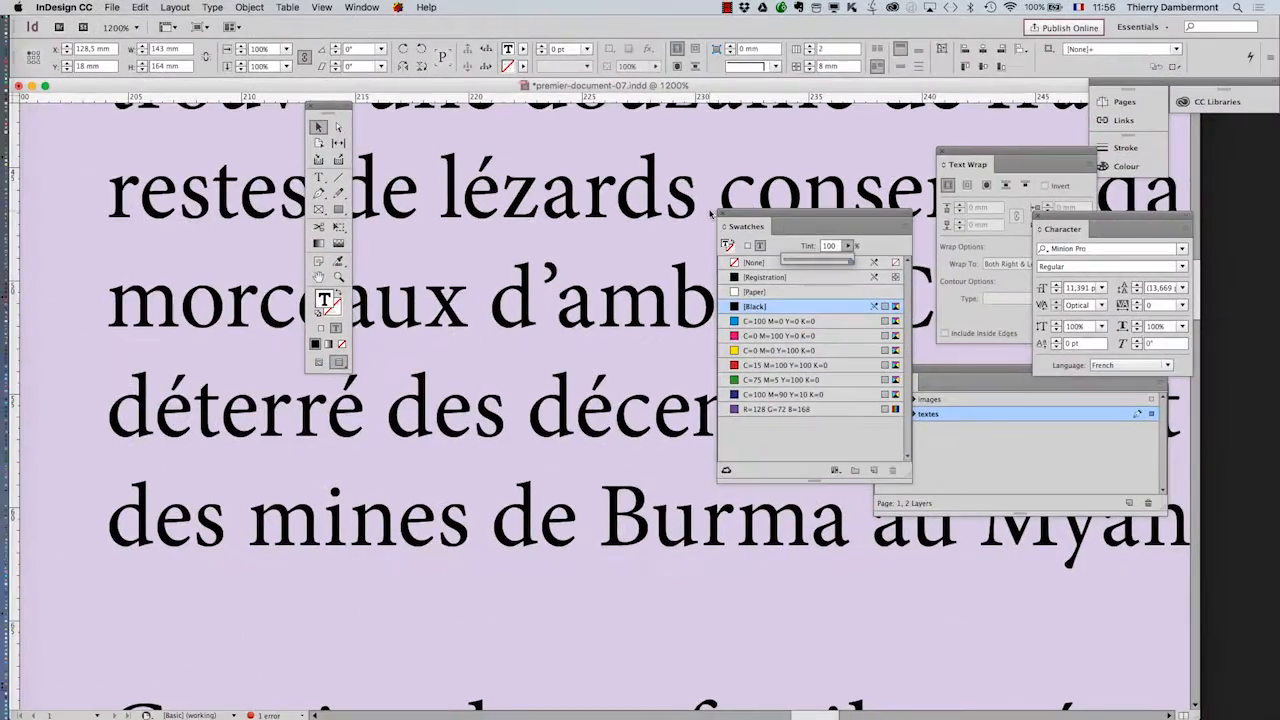
click(611, 270)
scroll(610, 269, down, 4)
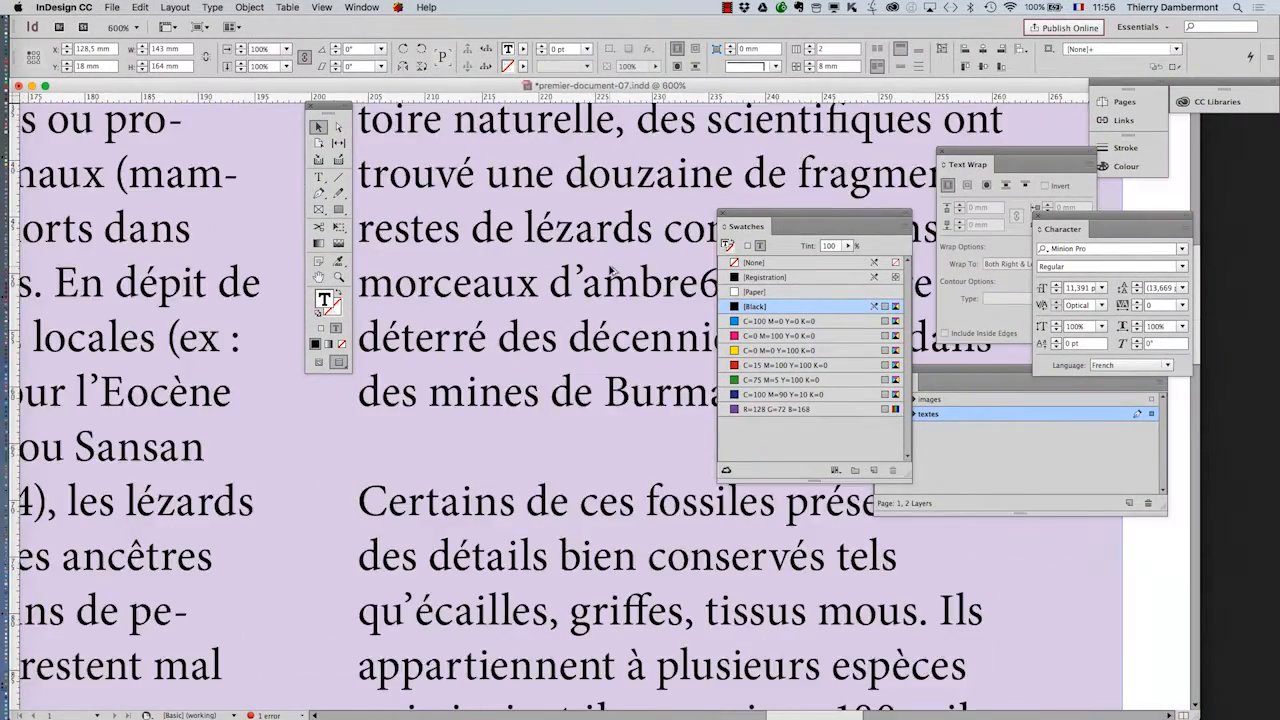
scroll(611, 270, down, 1)
scroll(611, 270, down, 1)
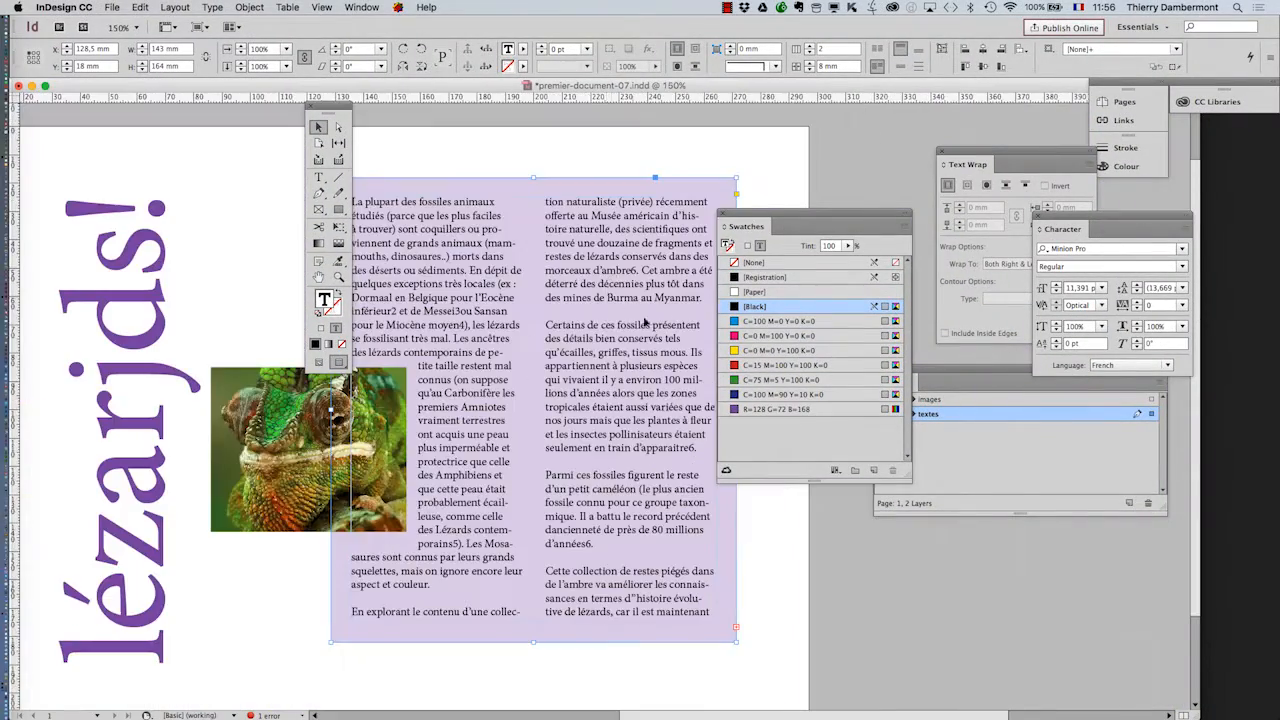
- Move the Swatches panel clear of the article frame and select the vertical title's text frame
drag(745, 219, 825, 219)
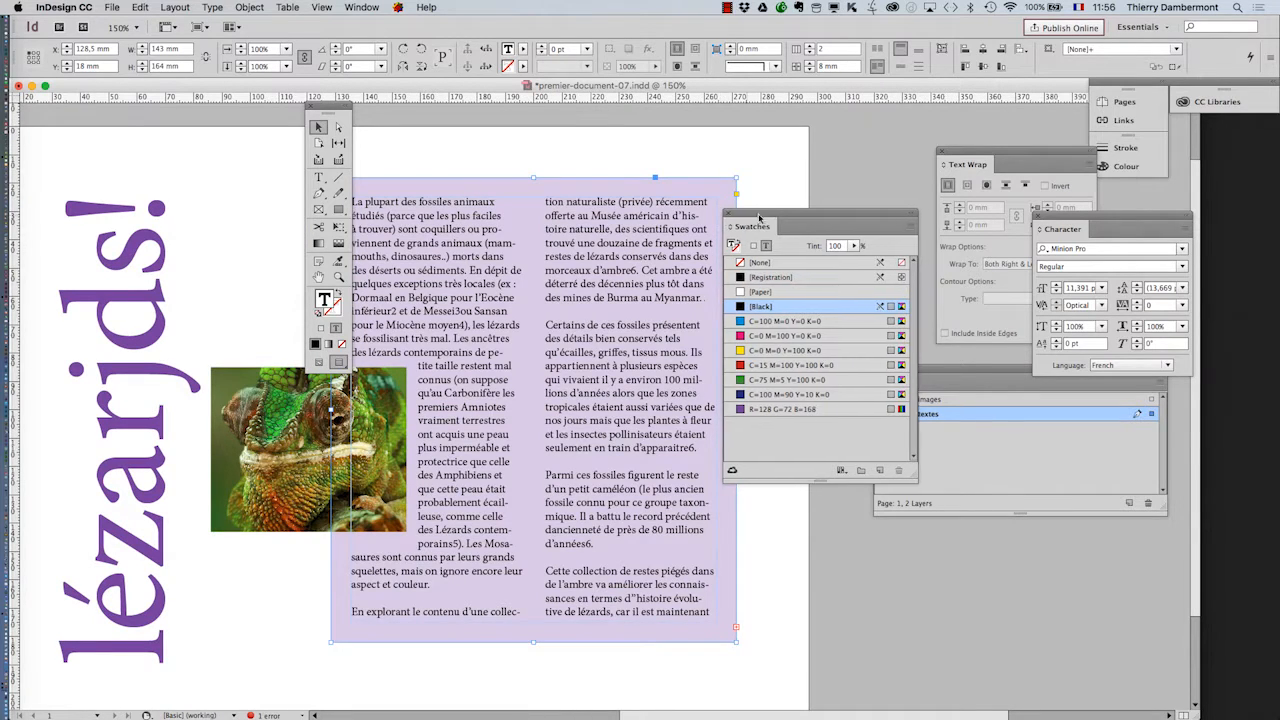
click(145, 245)
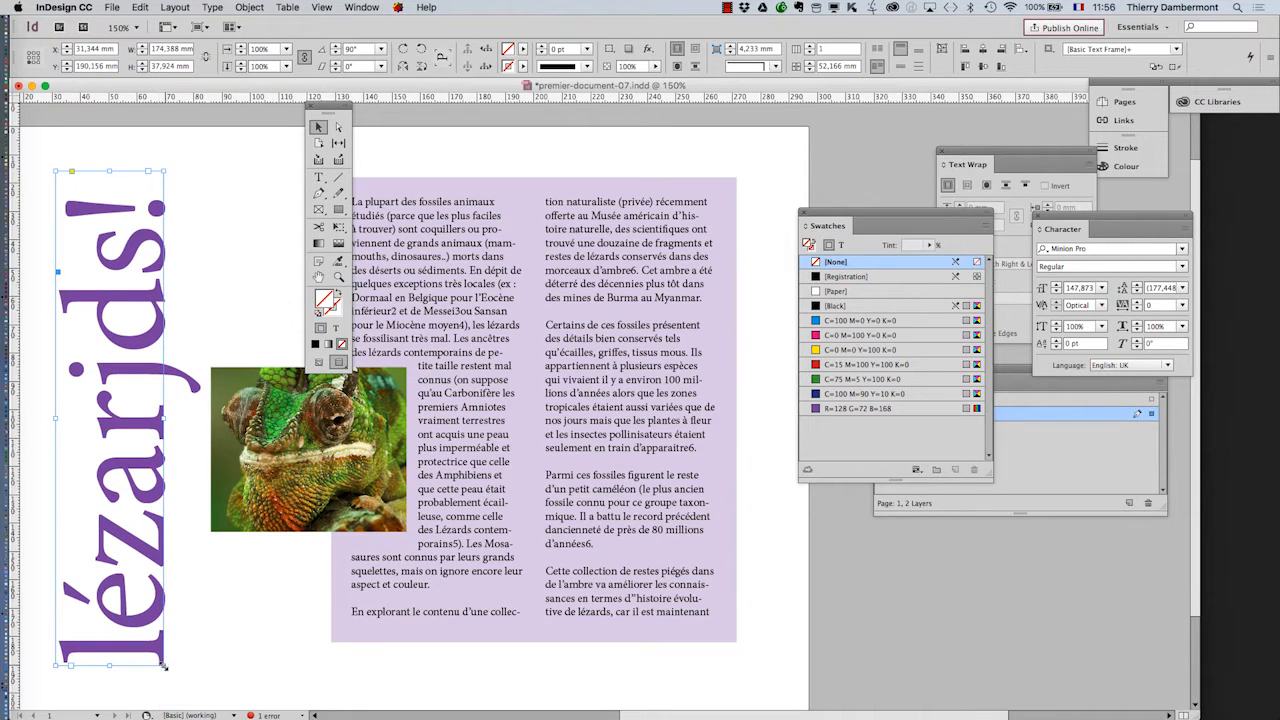
drag(164, 665, 166, 665)
scroll(376, 405, left, 4)
scroll(376, 405, down, 1)
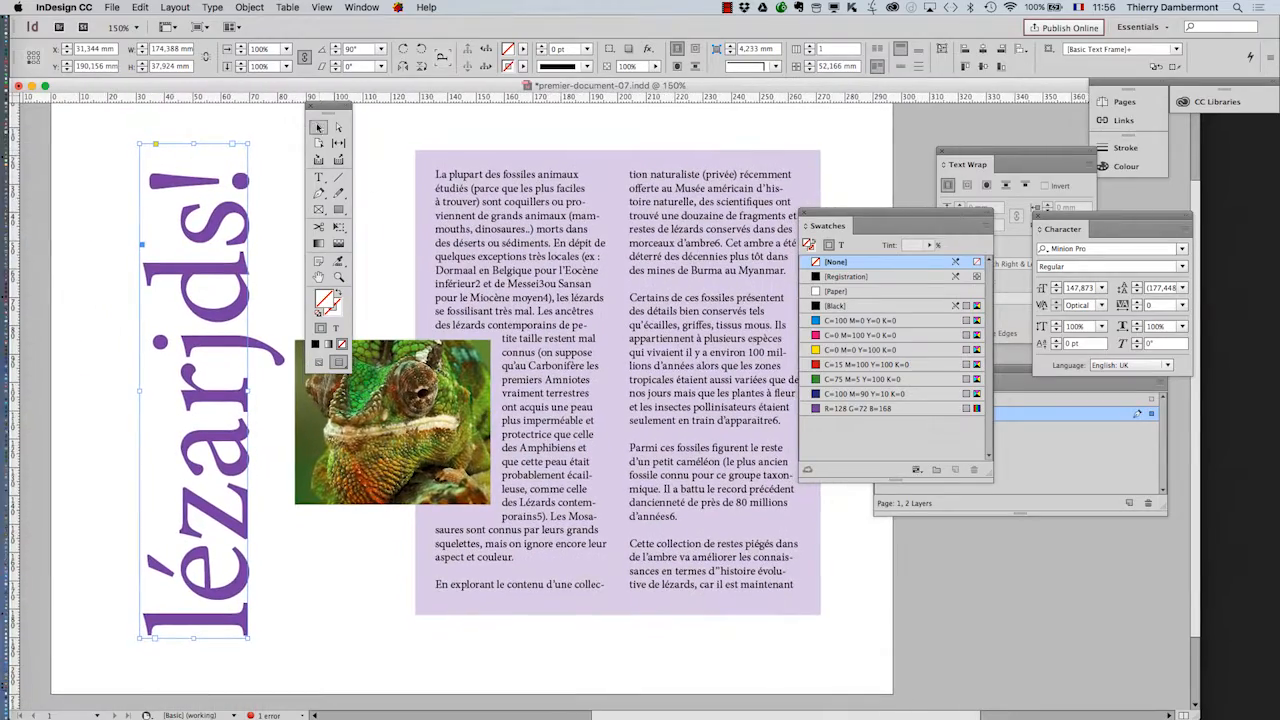
drag(322, 110, 368, 110)
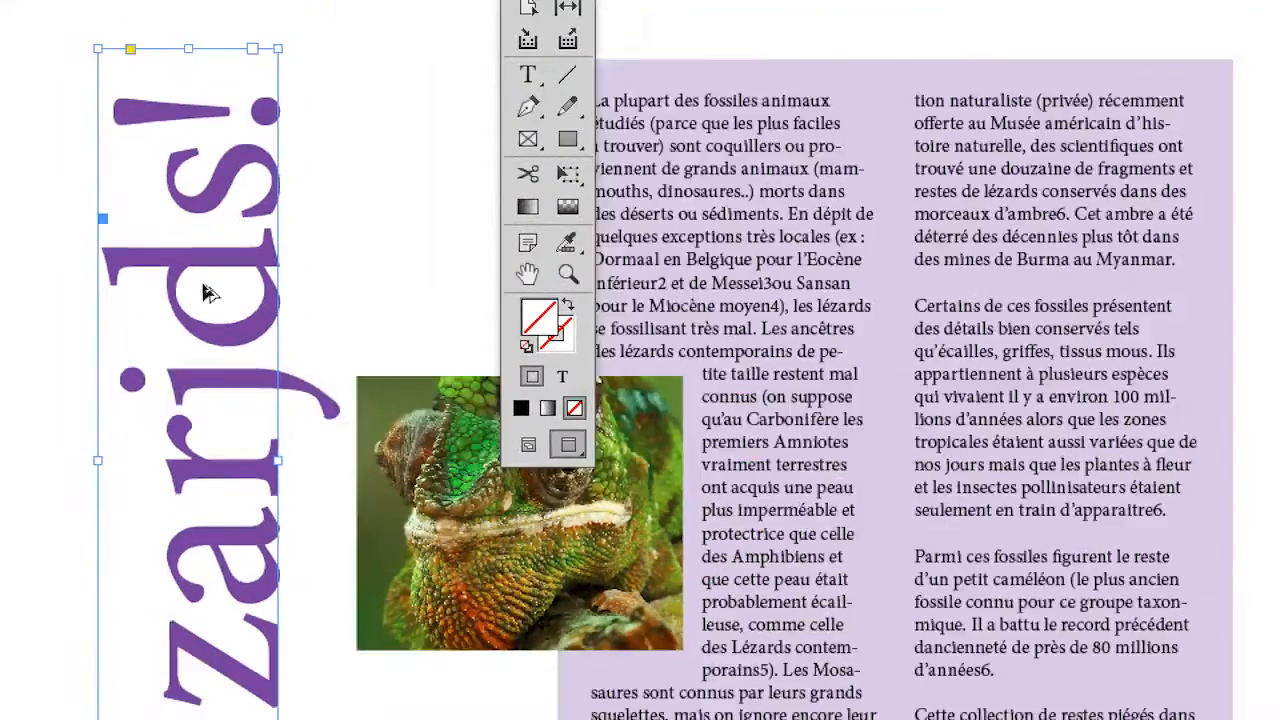
- Move the Tools panel off the page and widen the vertical title's frame toward the chameleon photo
key(super+minus)
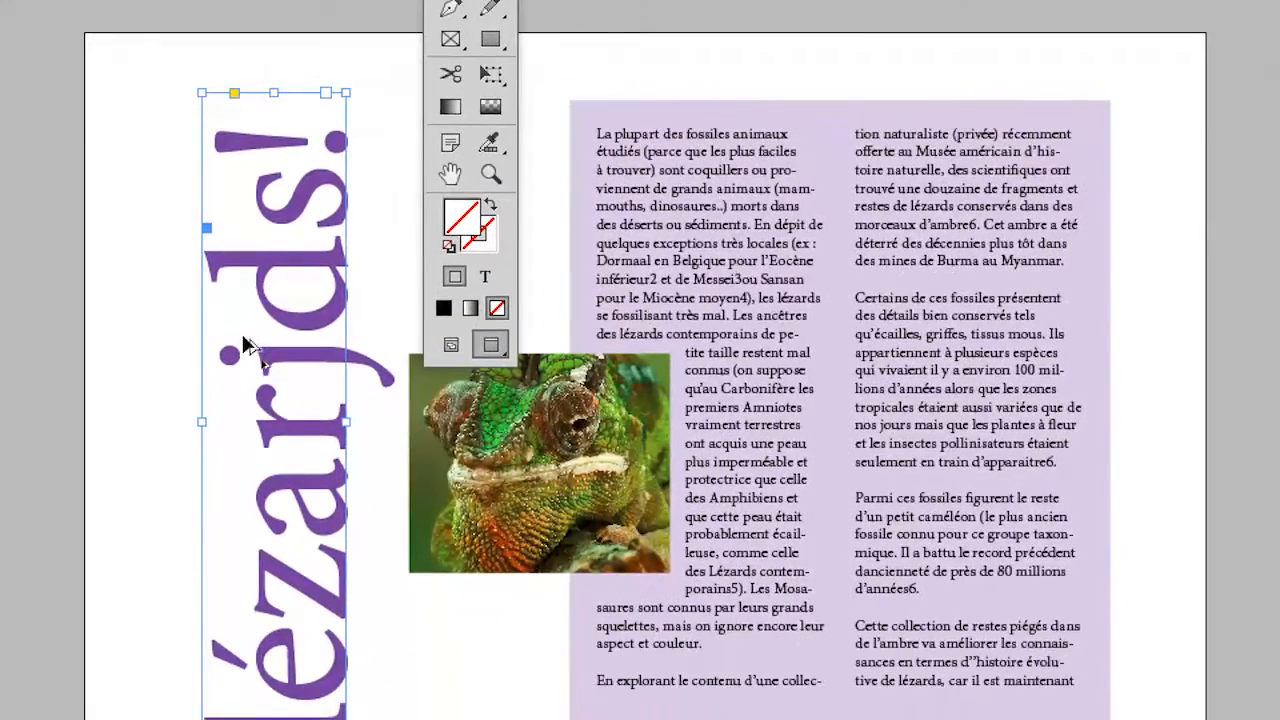
key(super+minus)
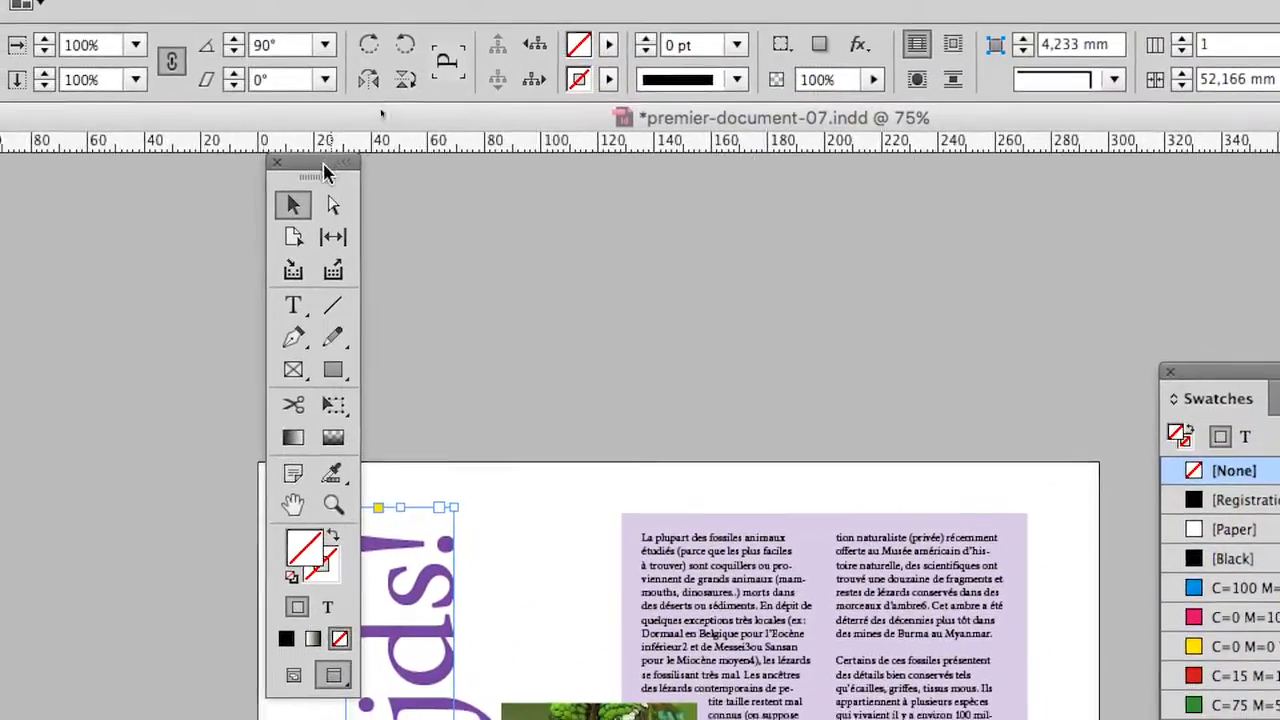
drag(314, 170, 223, 175)
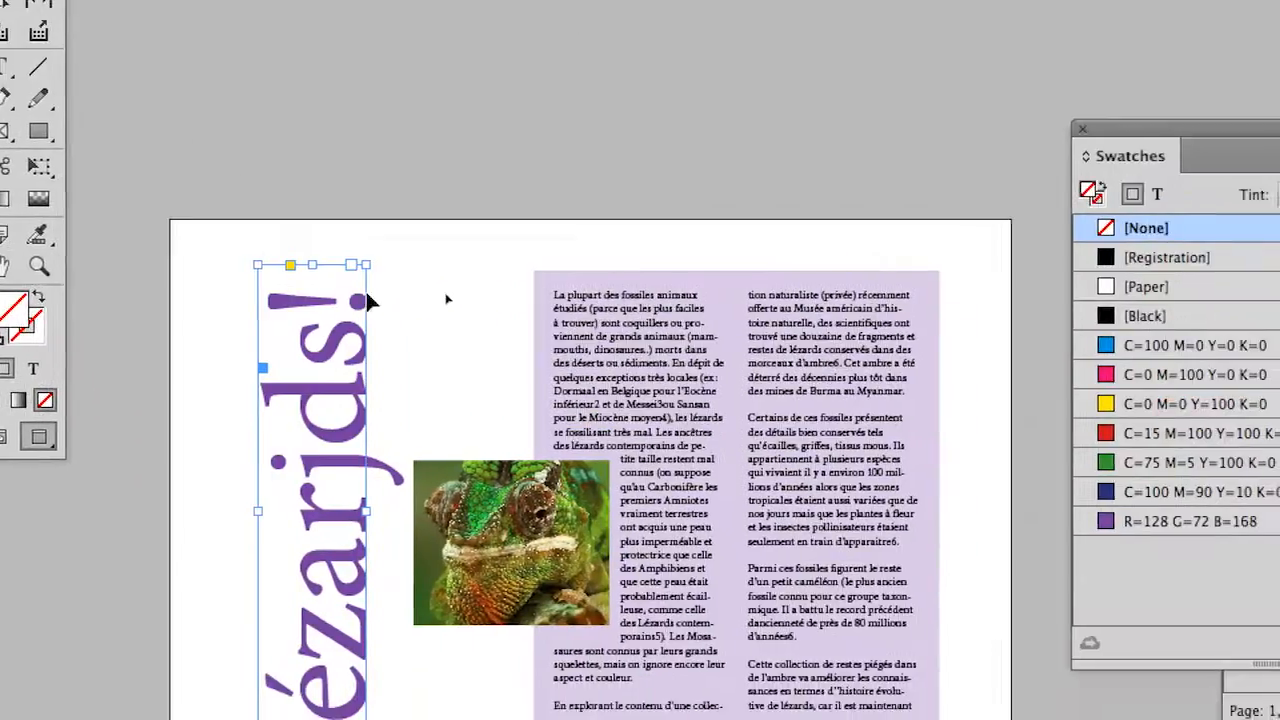
drag(367, 280, 390, 270)
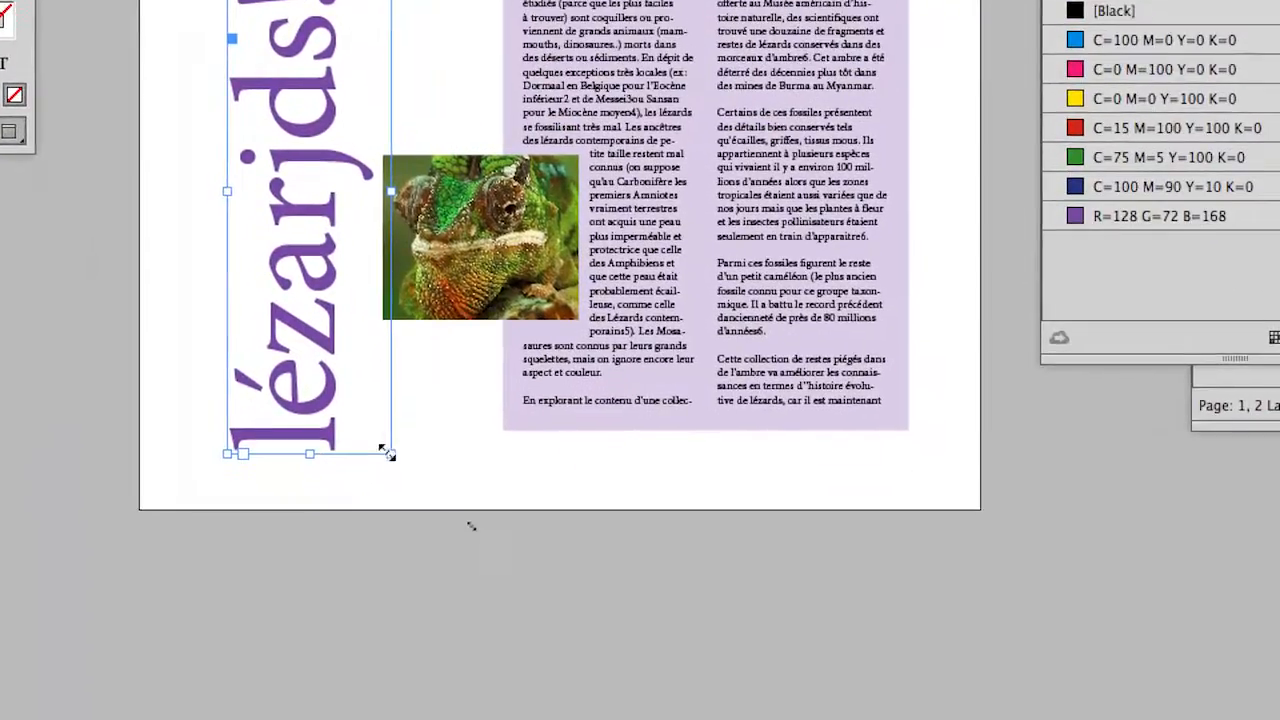
- Extend the vertical title's frame past the page's upper and lower edges and over the photo, to about 233 × 82.7 mm
drag(441, 571, 456, 592)
drag(395, 462, 399, 471)
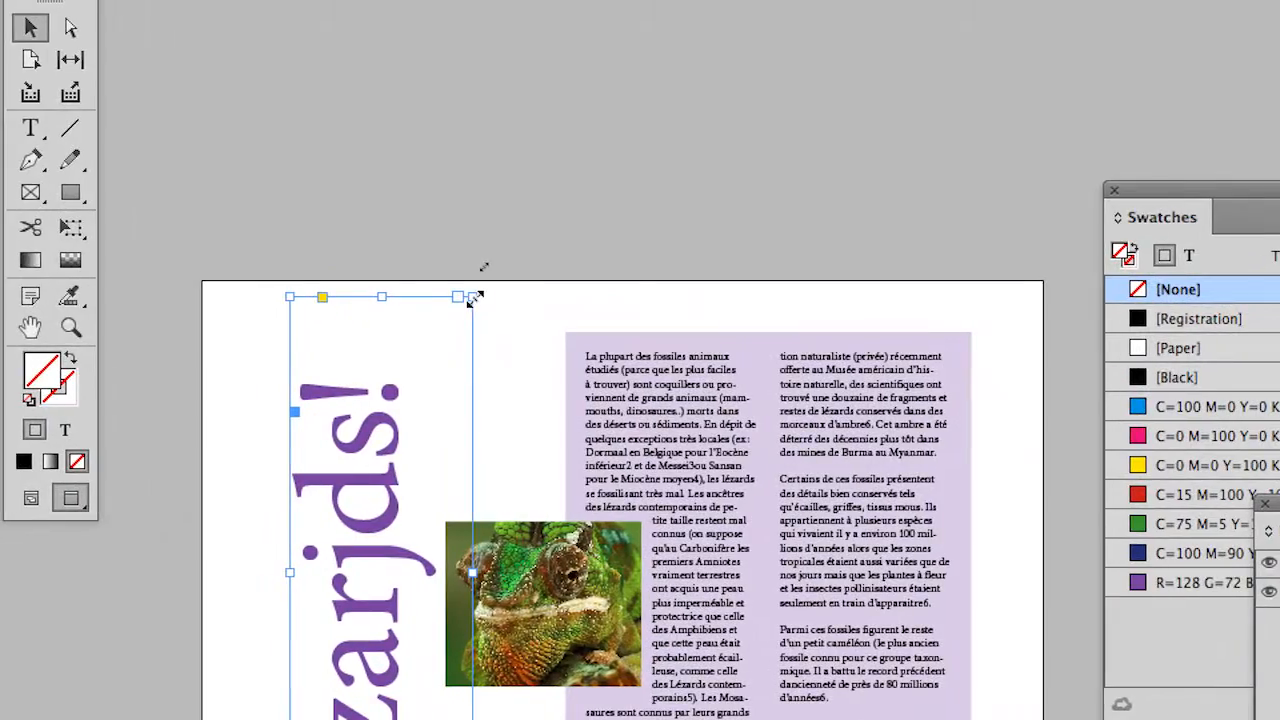
drag(475, 297, 480, 273)
scroll(474, 363, down, 10)
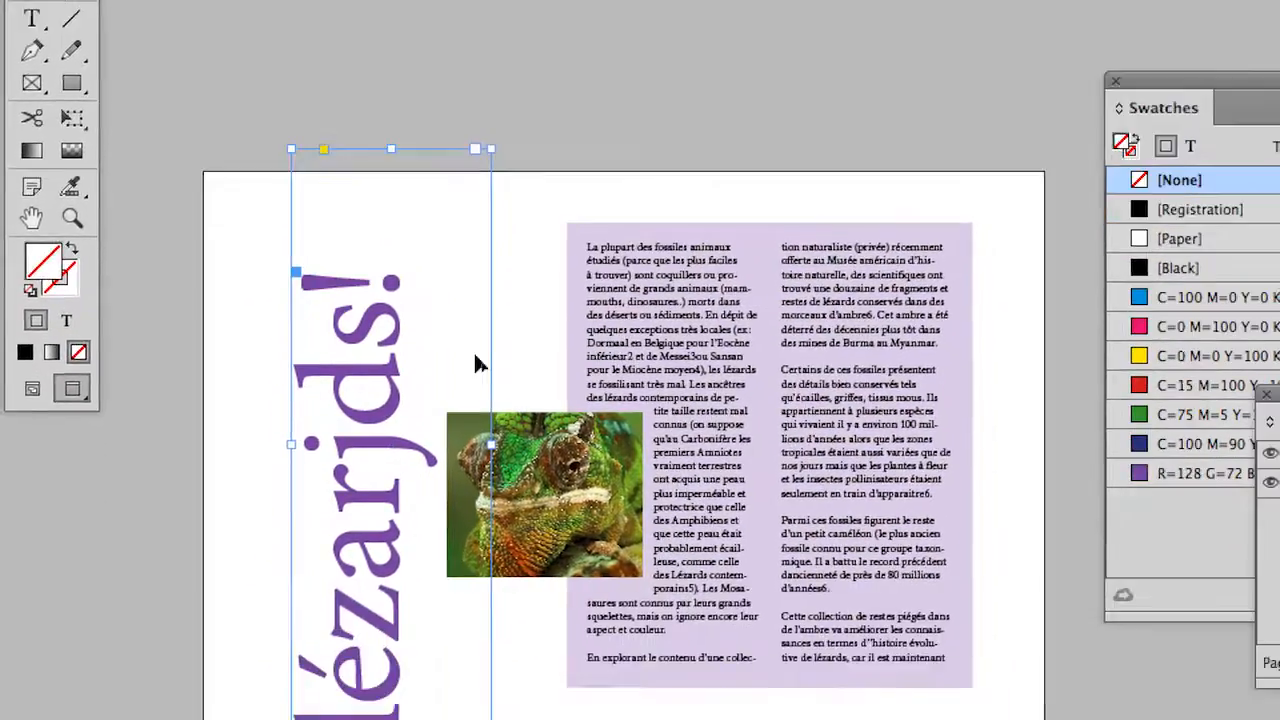
drag(481, 489, 478, 513)
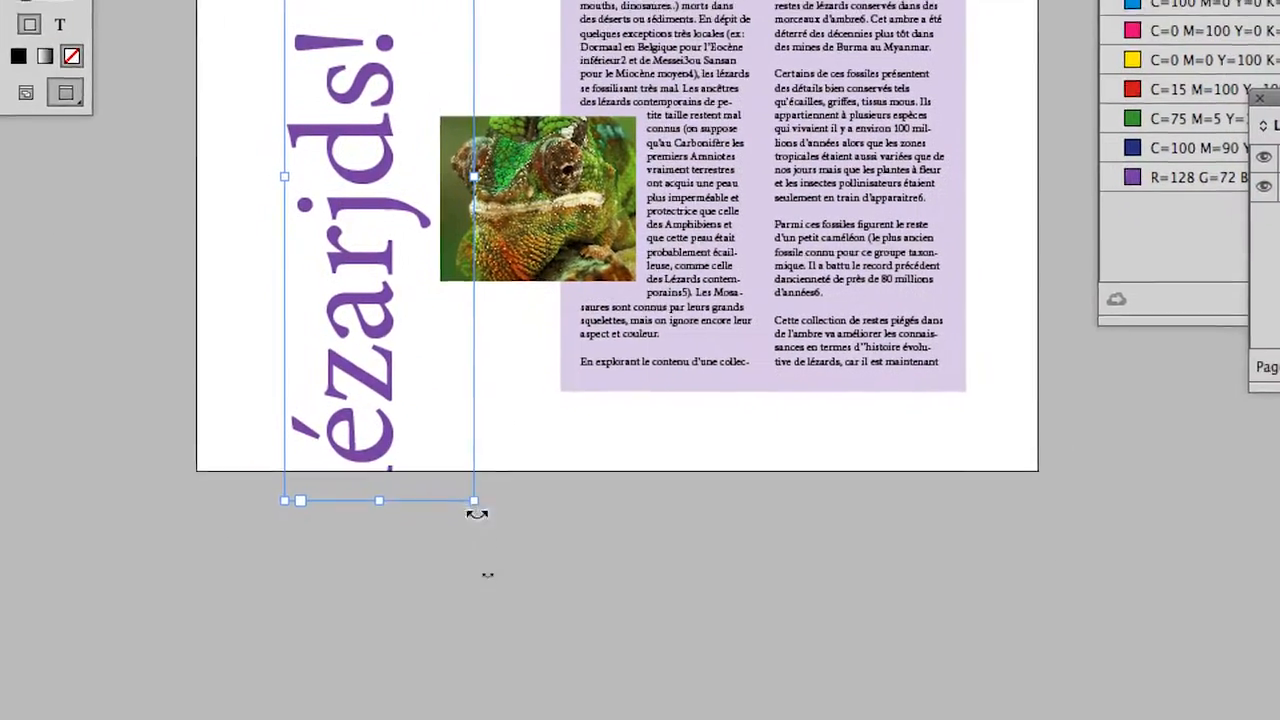
drag(508, 670, 507, 671)
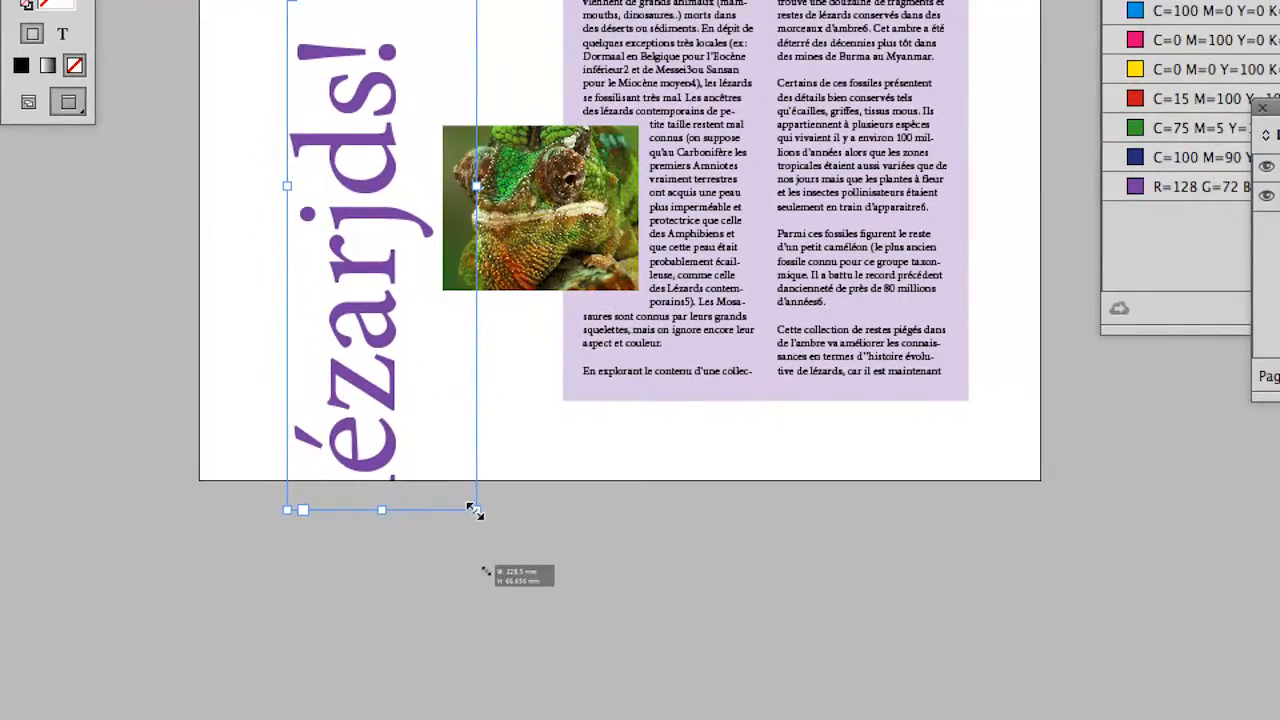
drag(474, 510, 521, 523)
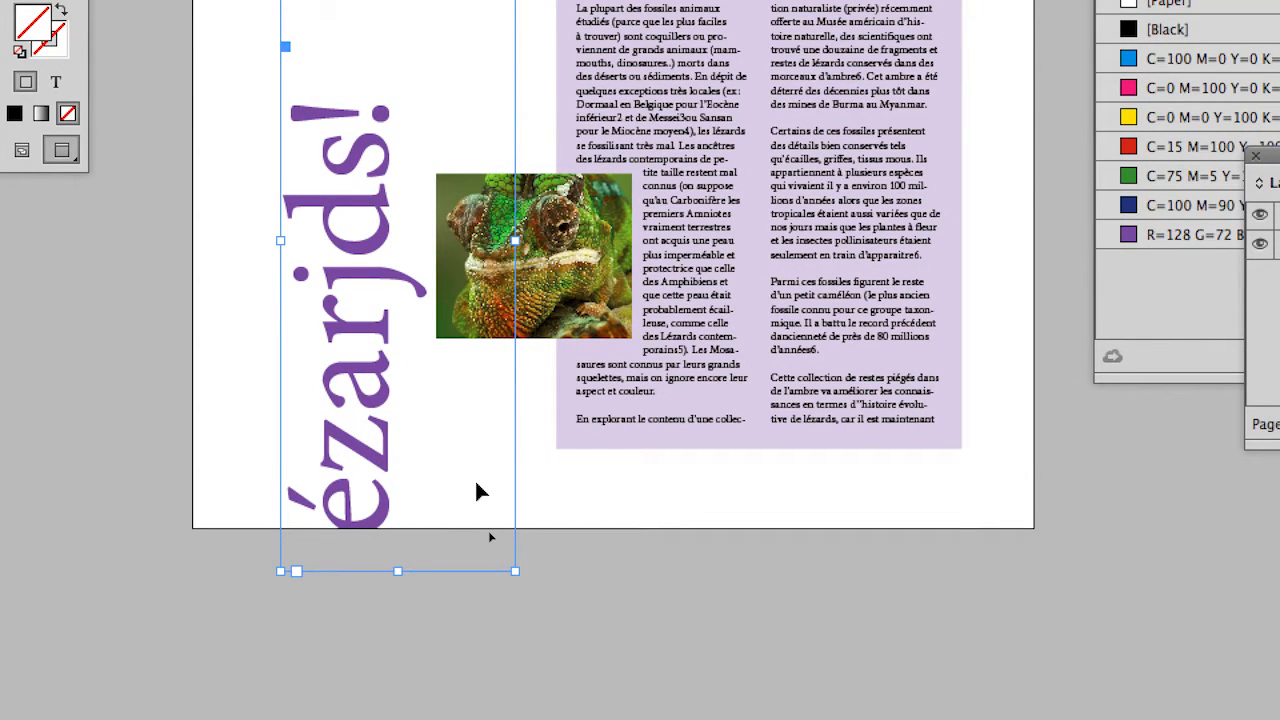
drag(475, 479, 467, 481)
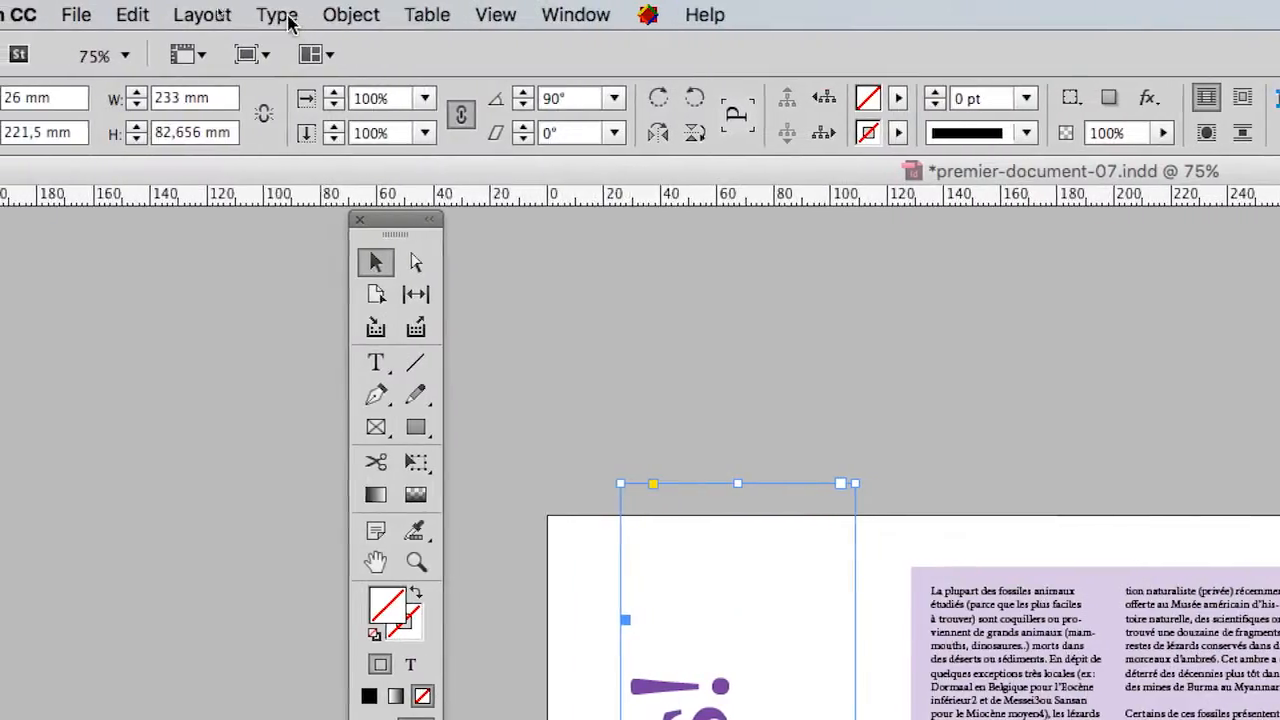
- Centre the vertical title's paragraph within its frame, and move the Paragraph panel clear of the page
click(286, 17)
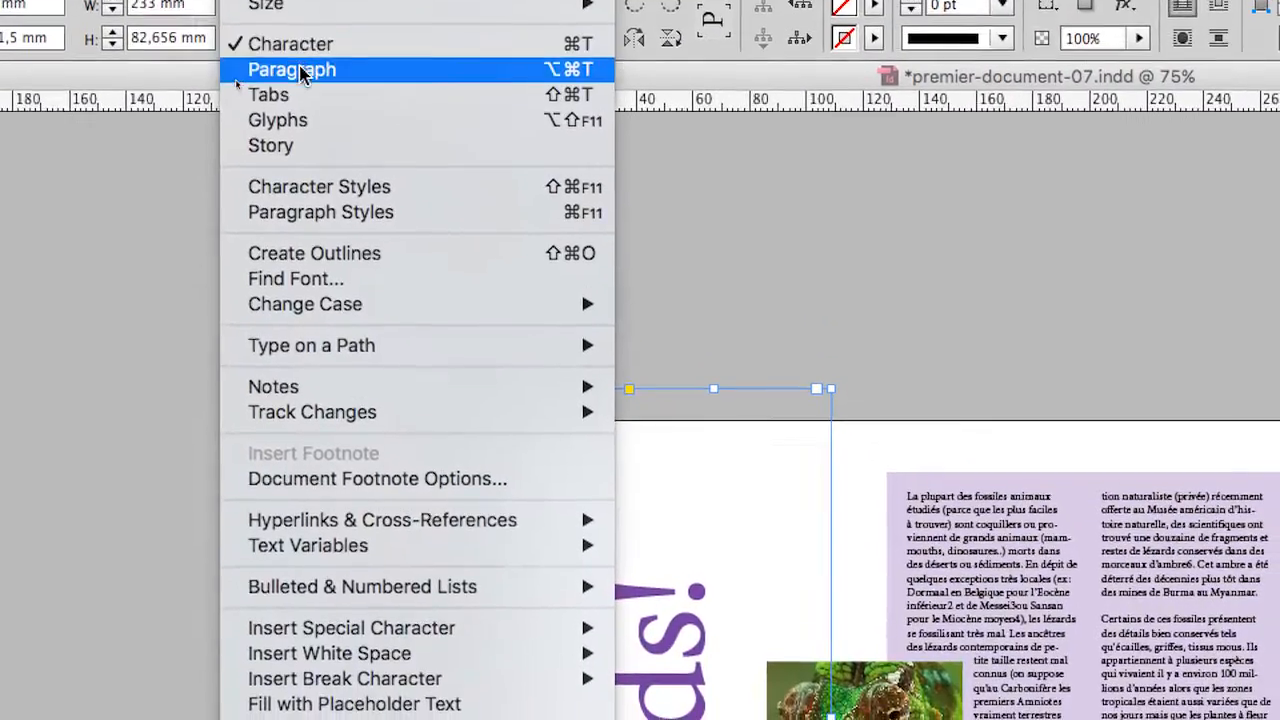
click(304, 94)
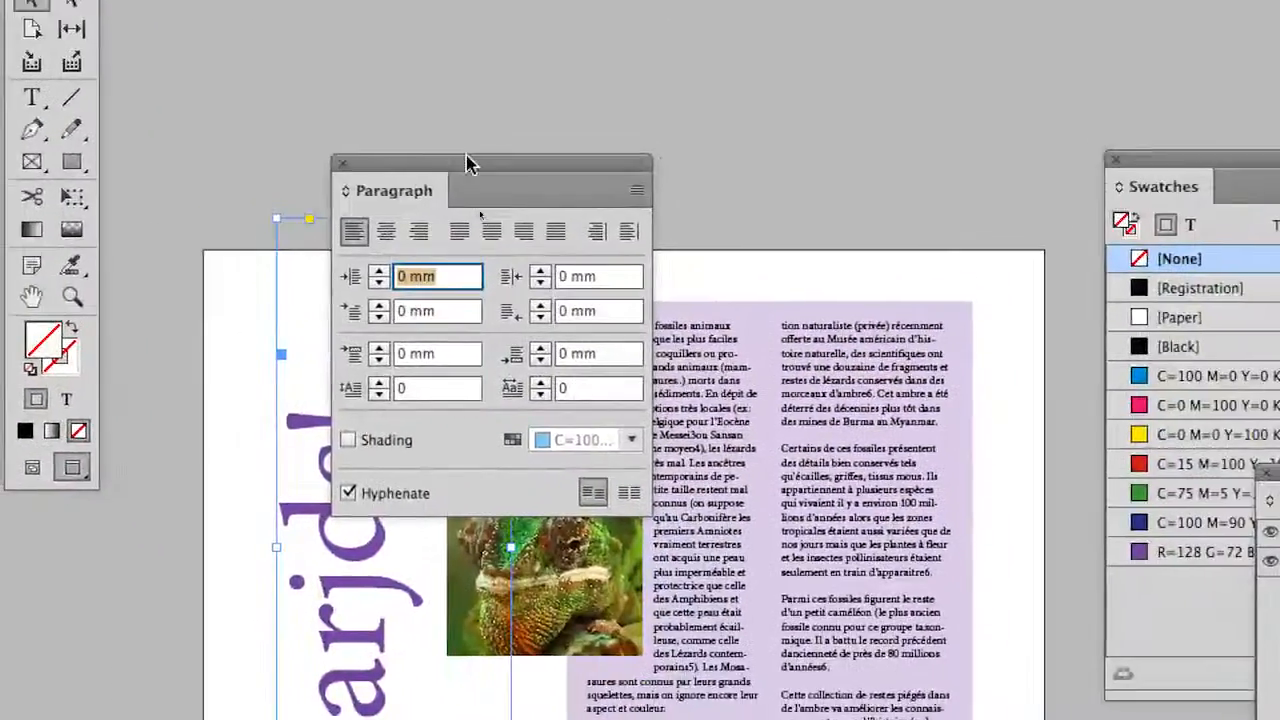
drag(468, 163, 690, 190)
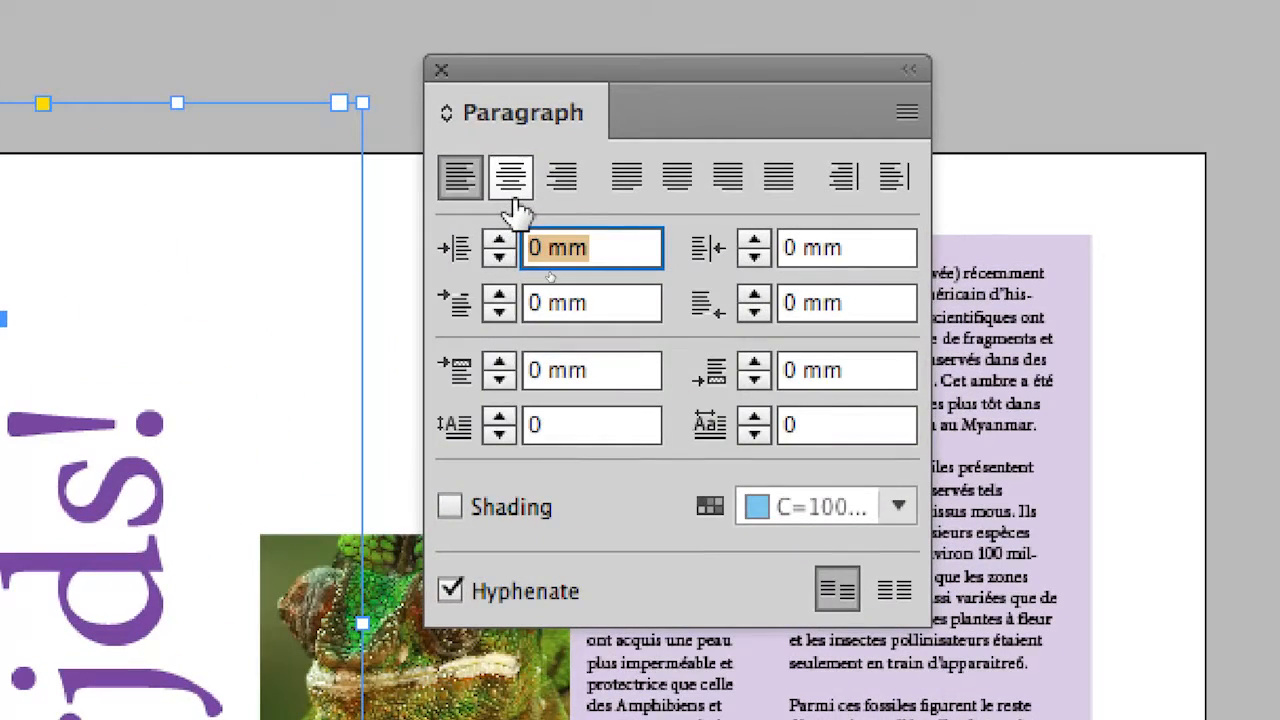
click(513, 198)
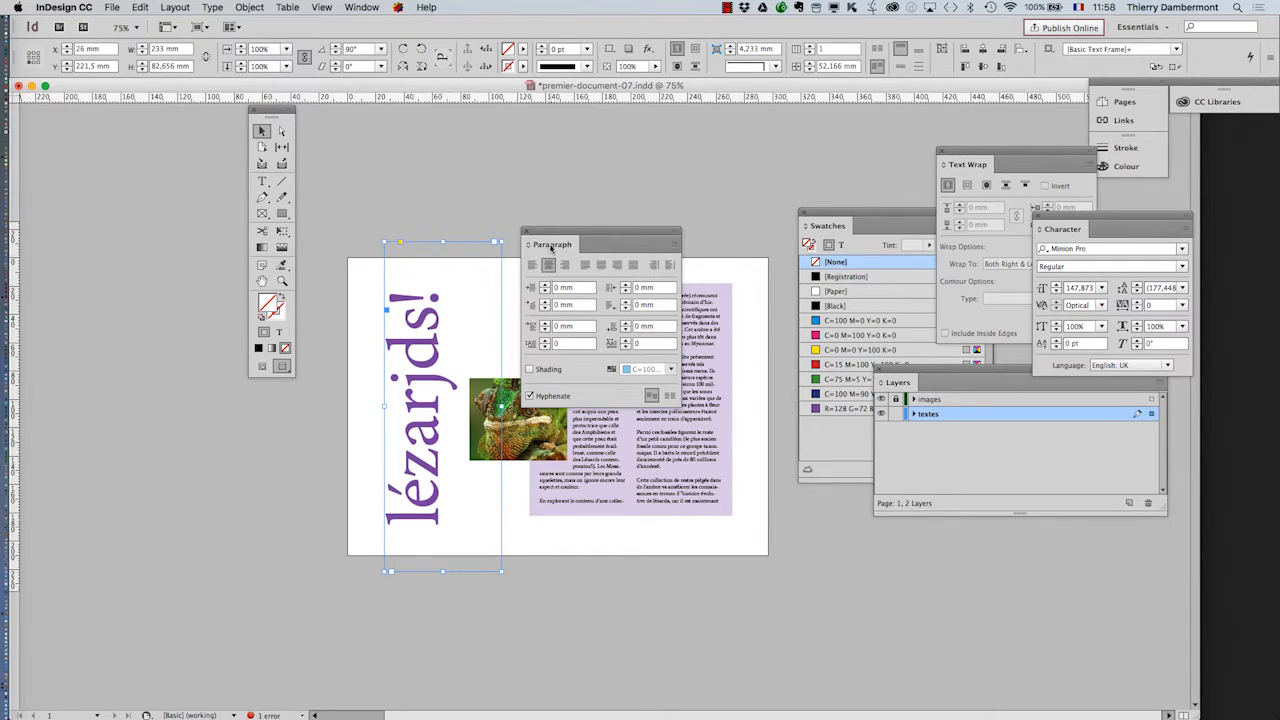
drag(553, 243, 81, 220)
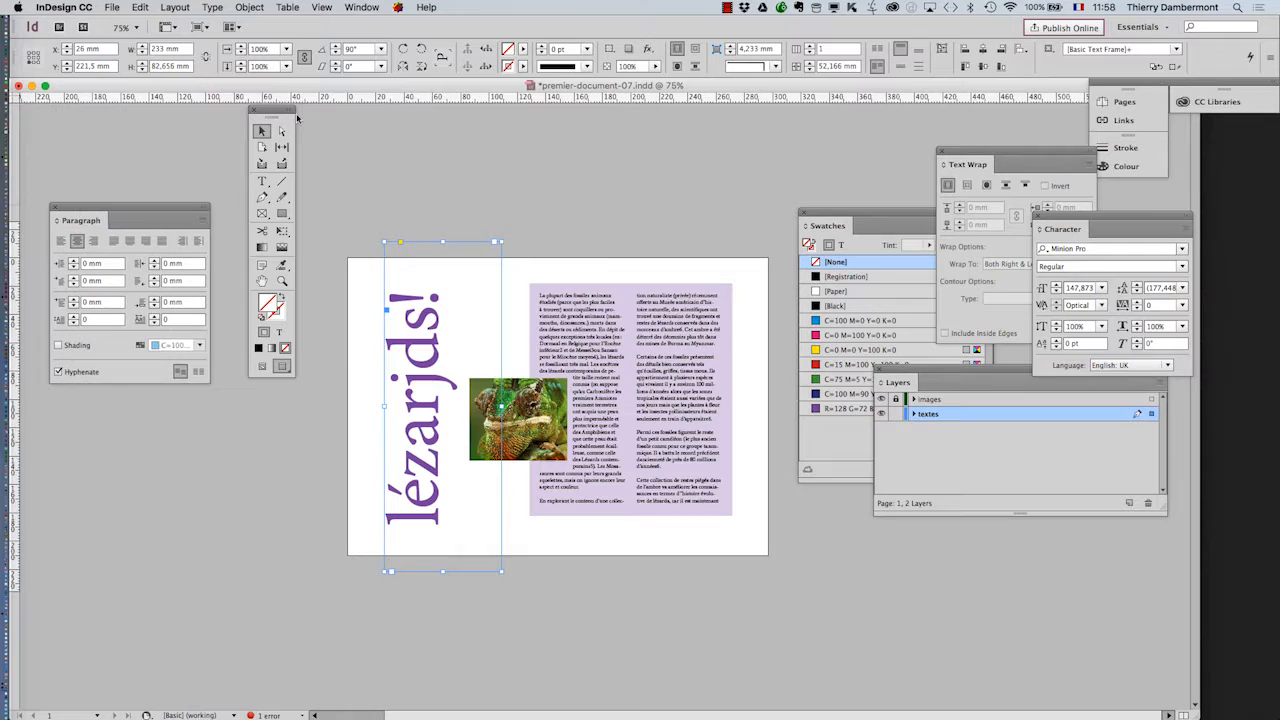
- Detach the Pages panel and rotate the spread view 90° CW
click(358, 7)
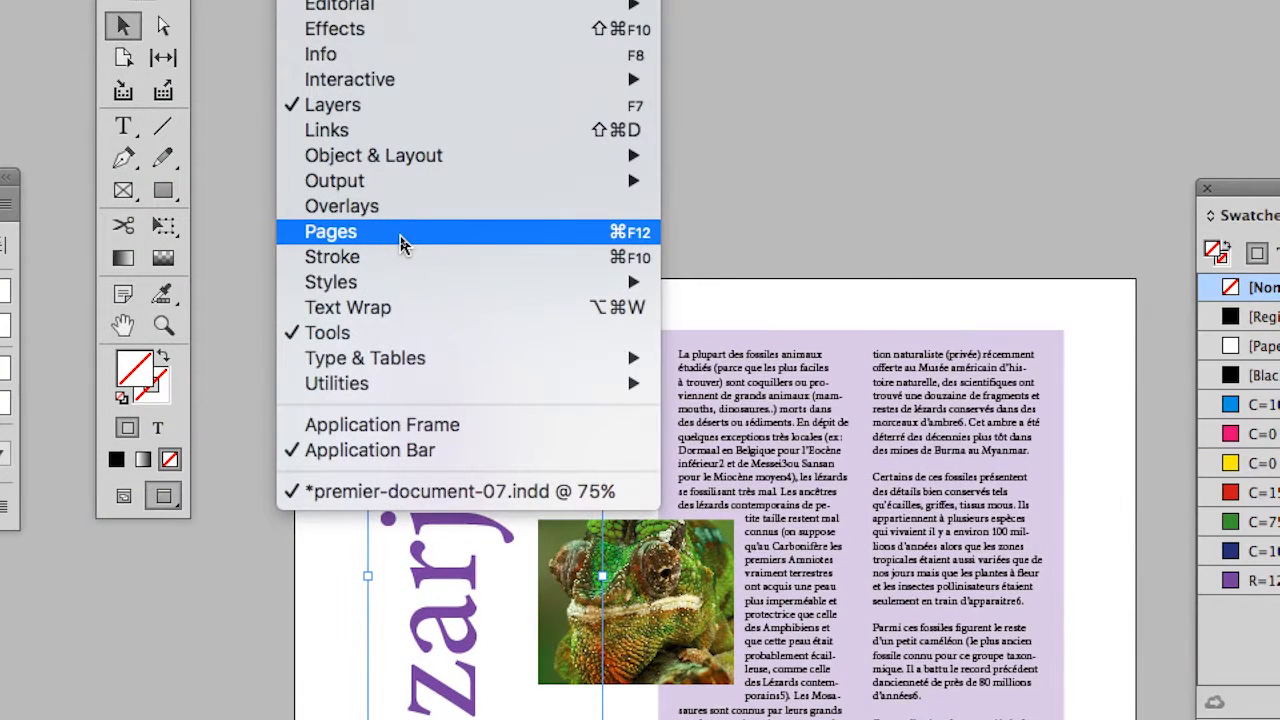
click(400, 233)
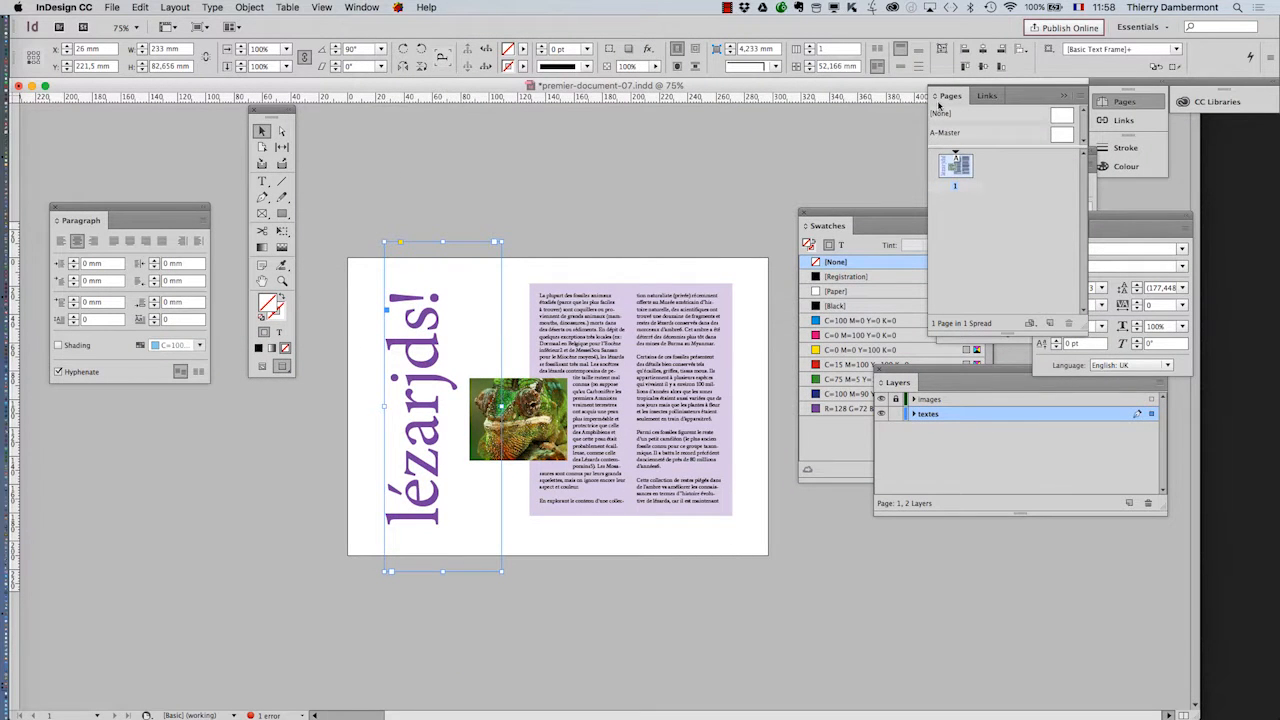
drag(950, 95, 610, 147)
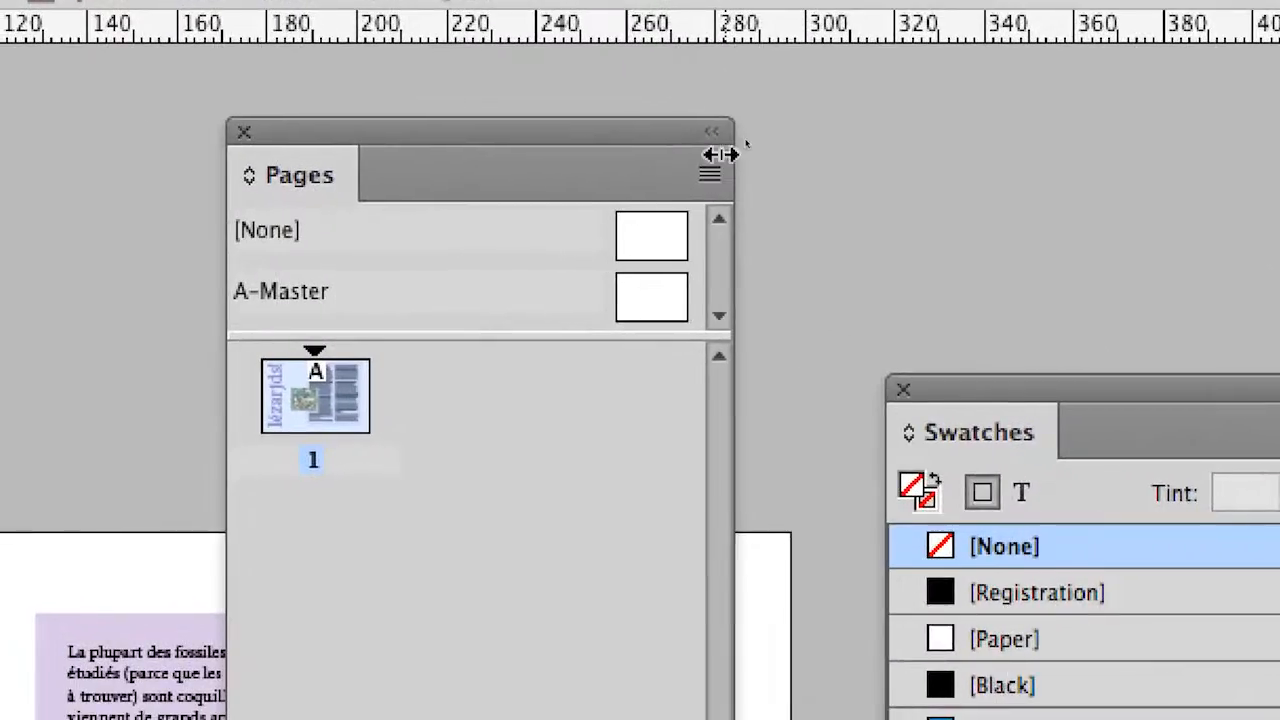
click(842, 37)
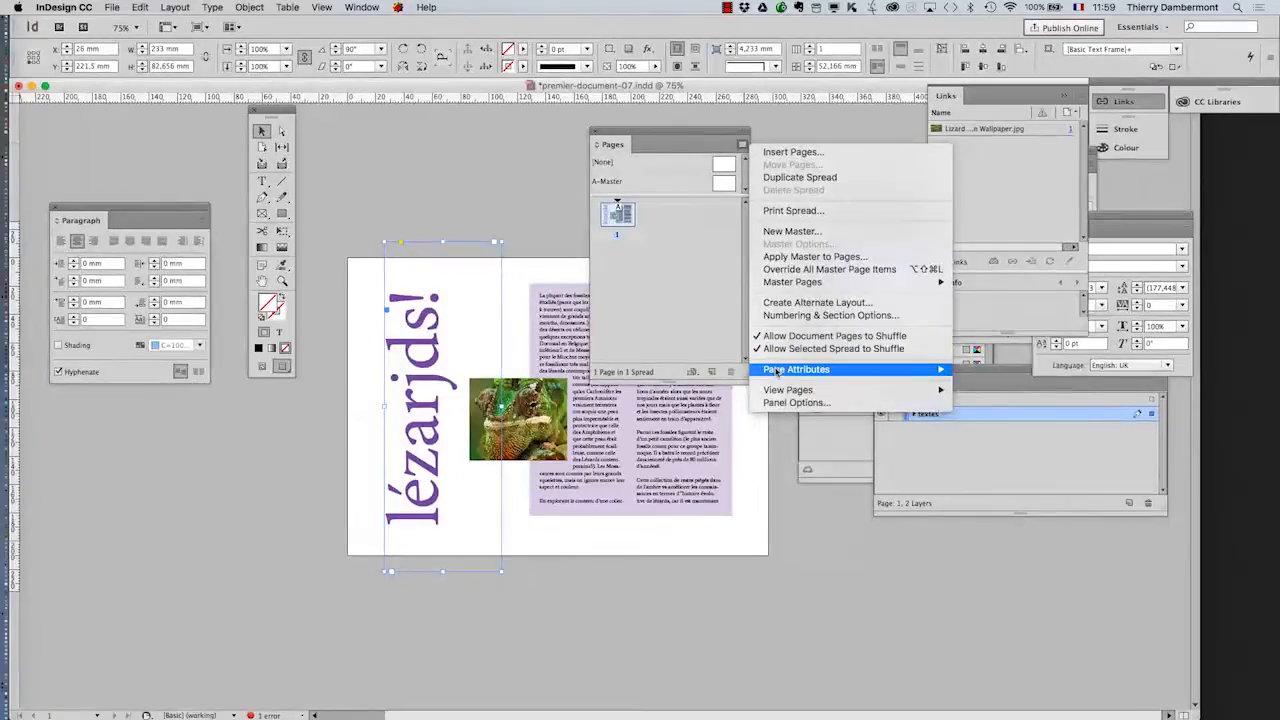
mouse_move(731, 416)
mouse_move(779, 391)
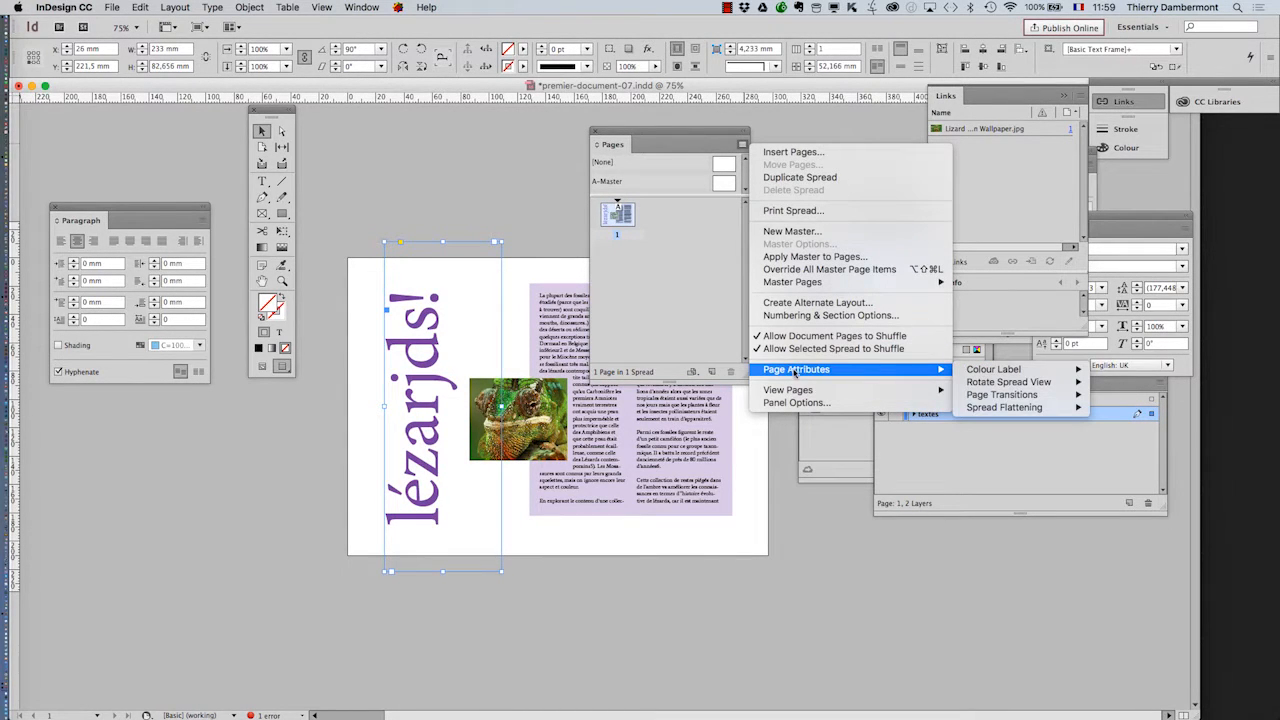
mouse_move(1000, 384)
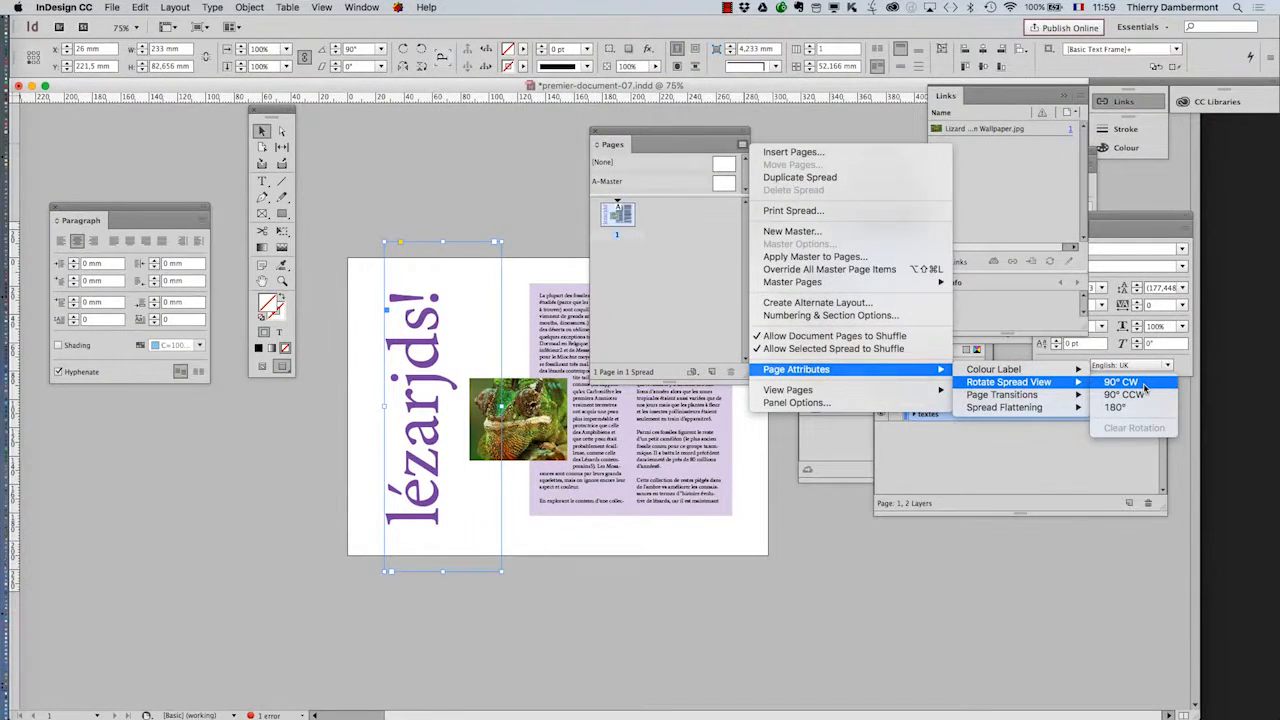
click(1145, 385)
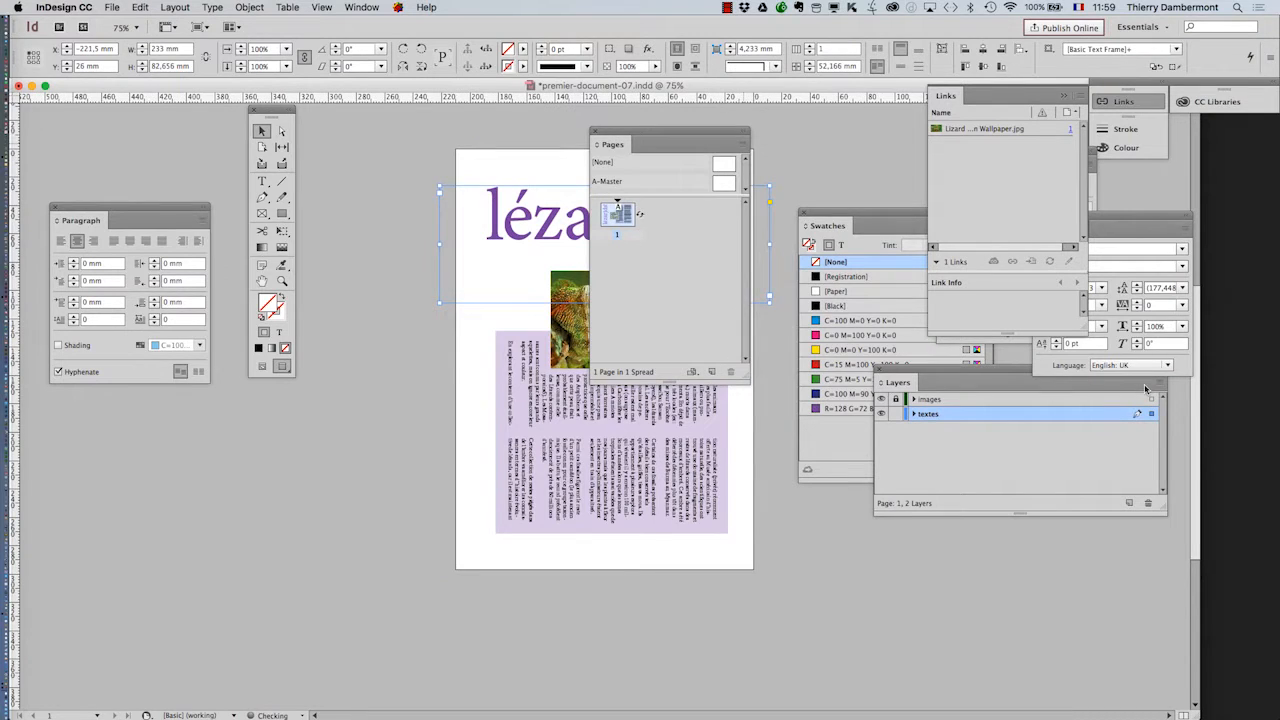
- Move the Pages panel off the rotated page so the whole title and article are uncovered
drag(726, 130, 902, 108)
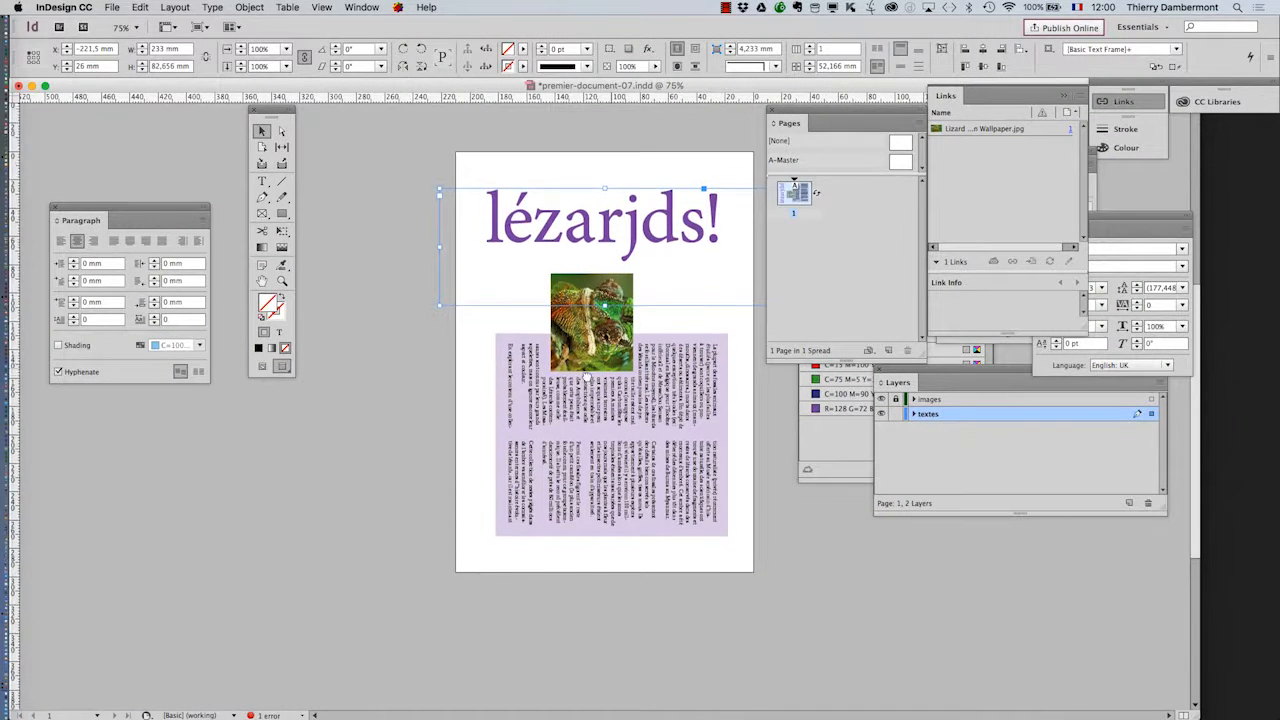
drag(789, 123, 256, 461)
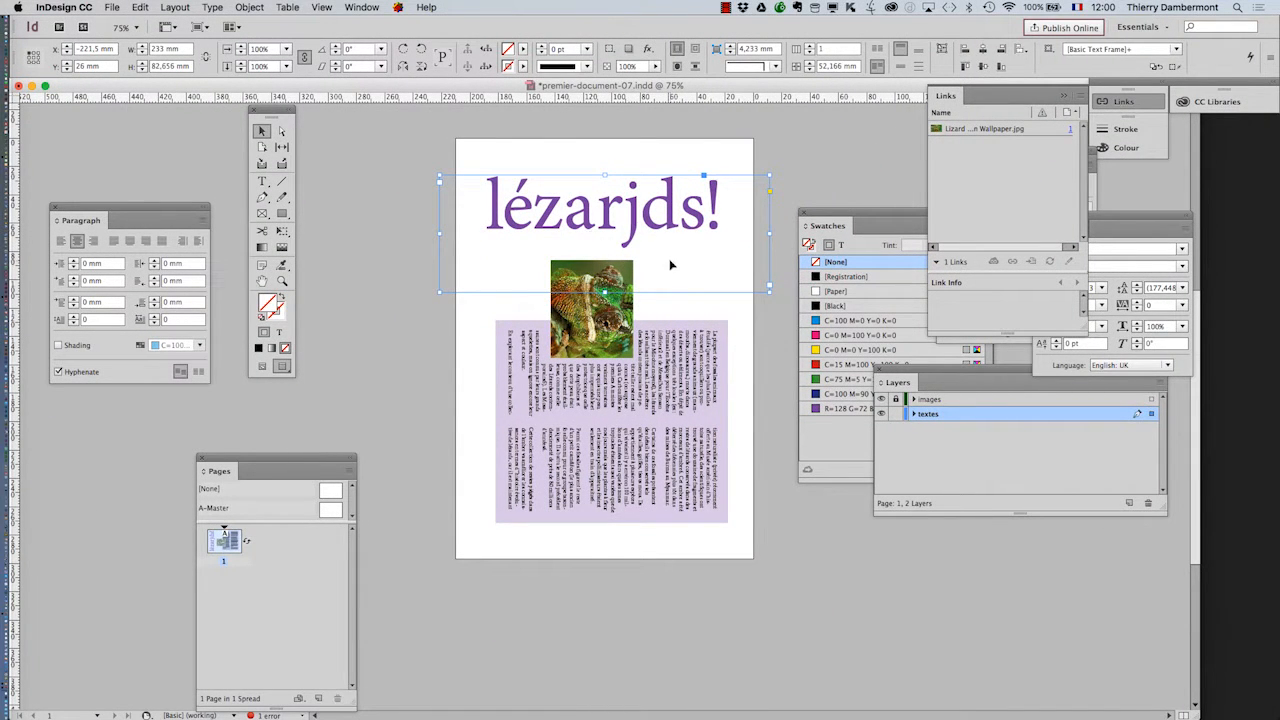
drag(323, 458, 364, 439)
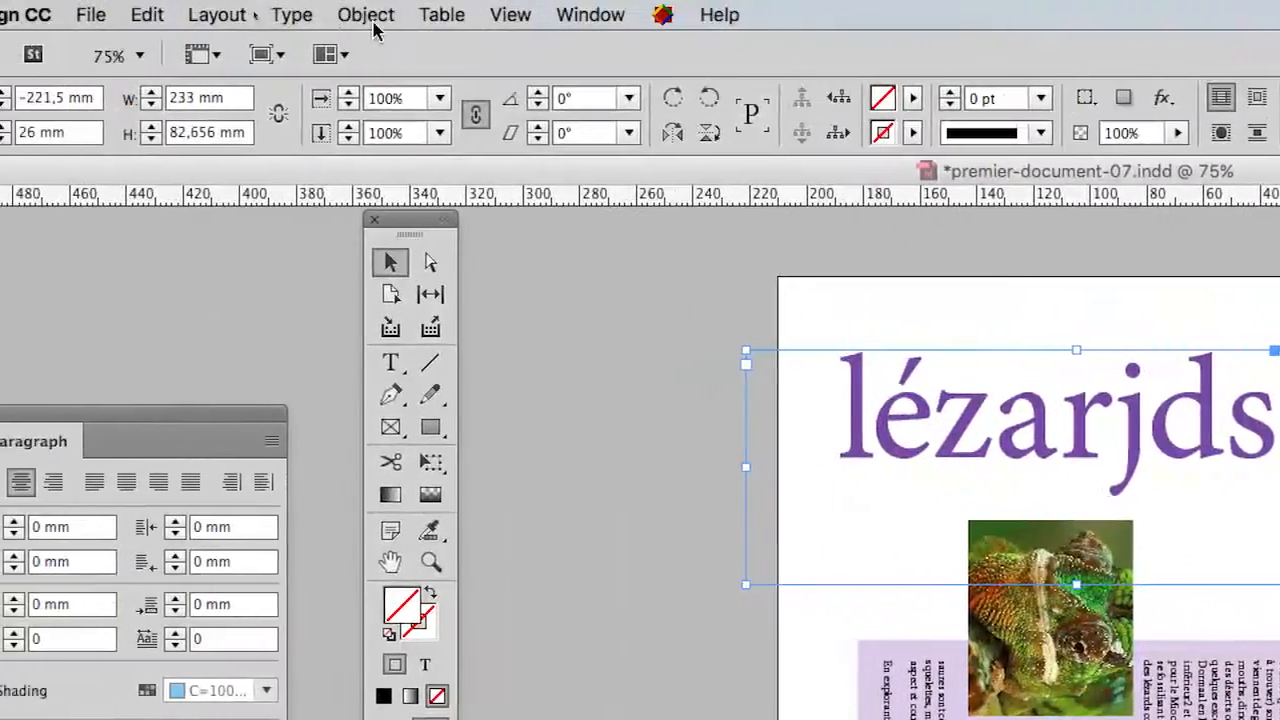
- Set the title frame's vertical justification to Centre in the text frame options
key(super+b)
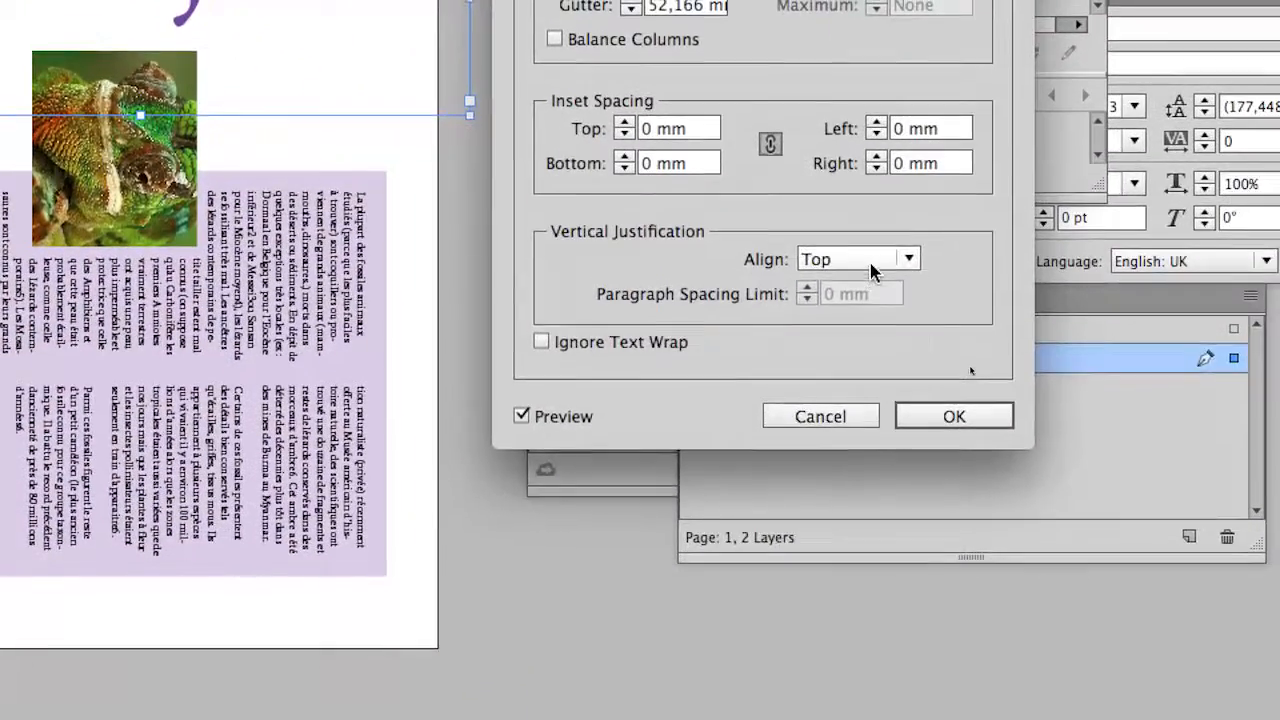
click(959, 270)
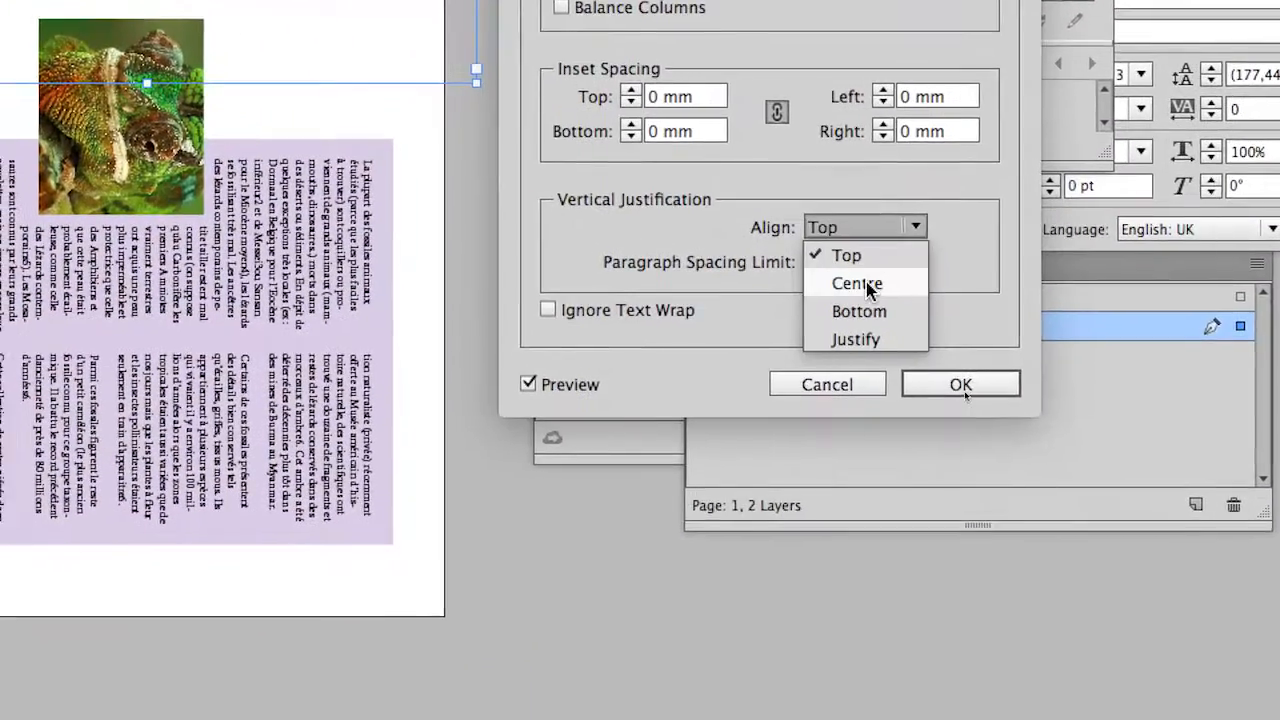
click(862, 284)
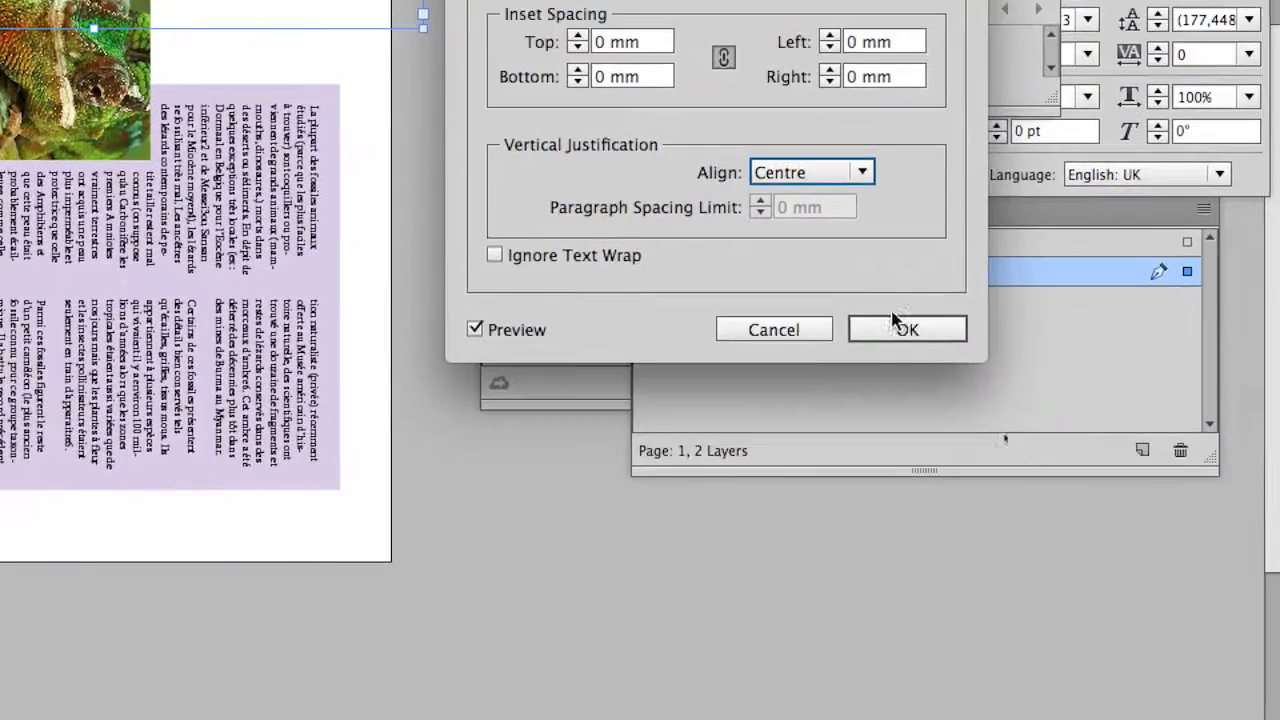
click(1270, 559)
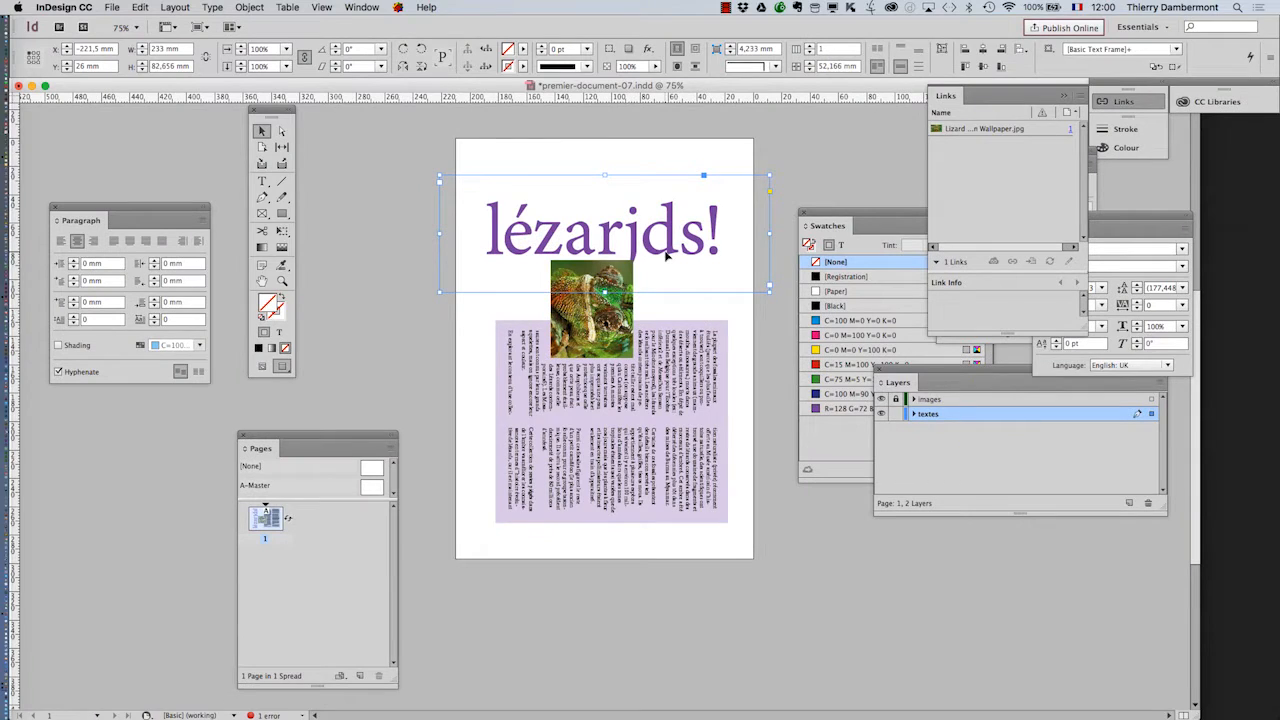
- Save the document under the new name premier-document-08.indd in the B1A2 ID folder
click(108, 7)
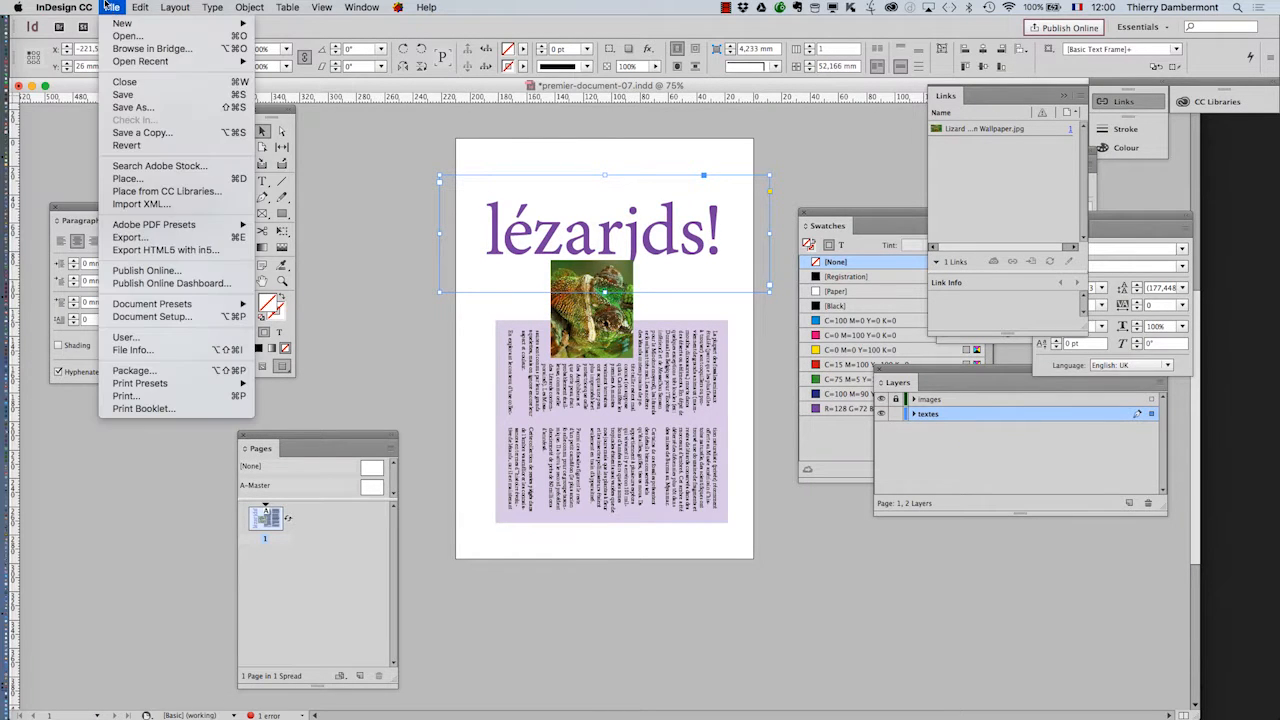
click(155, 108)
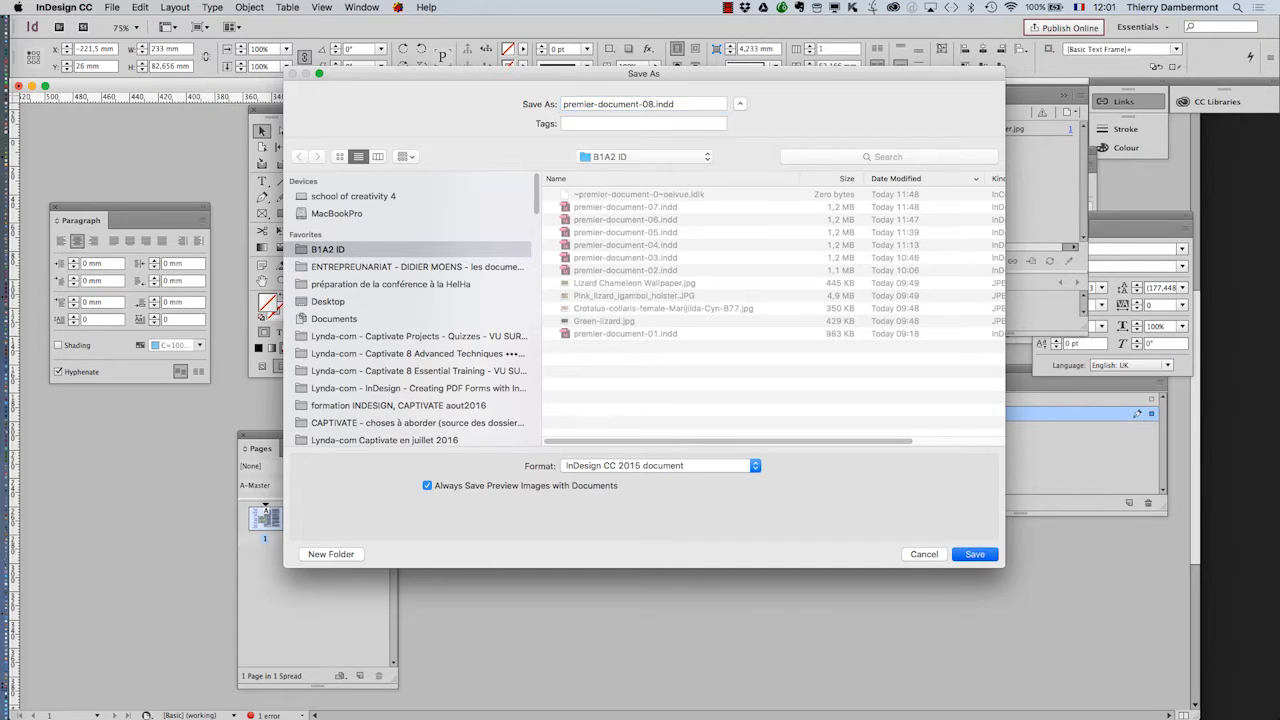
key(Return)
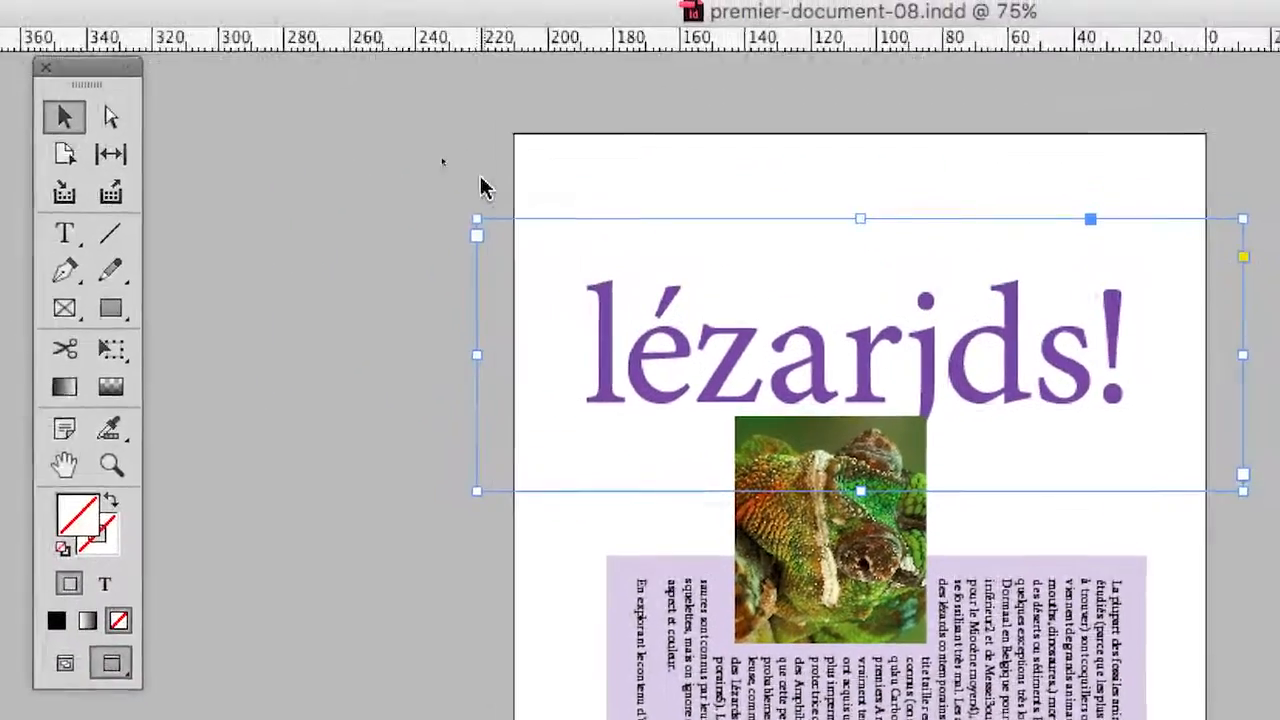
- Reselect the title's text frame and fill it with the purple swatch R=128 G=72 B=168
click(252, 61)
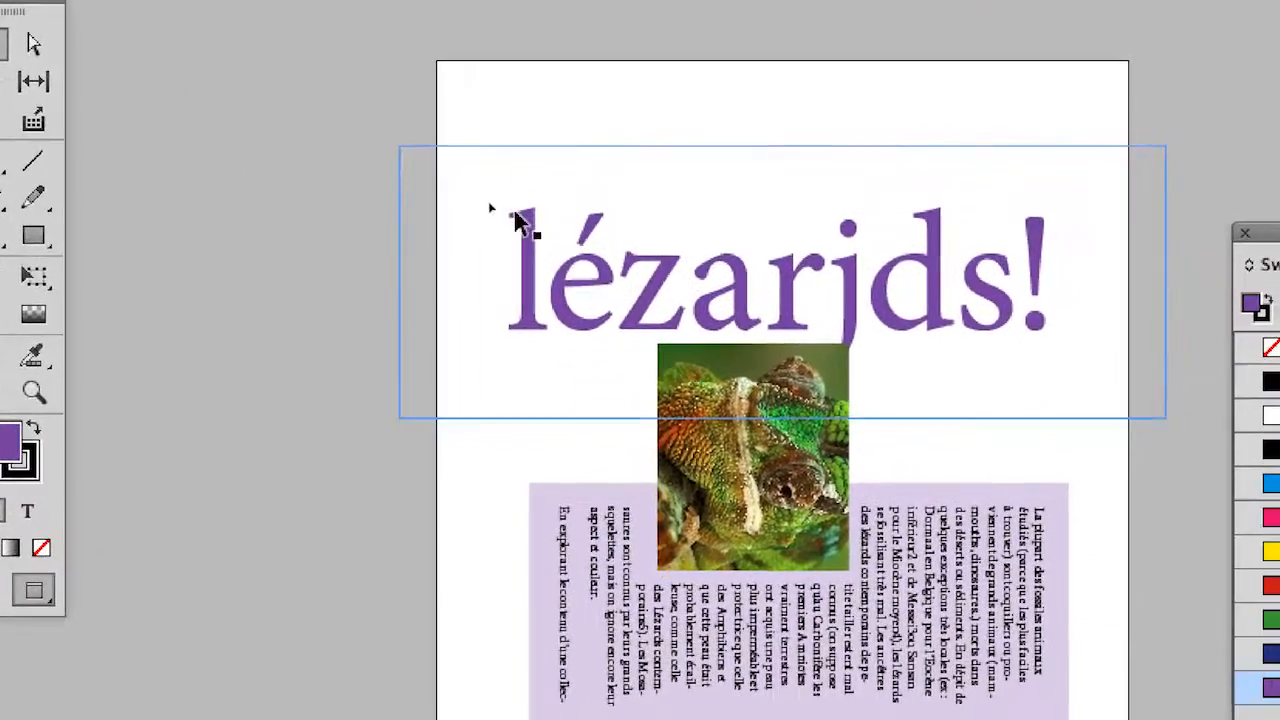
click(353, 167)
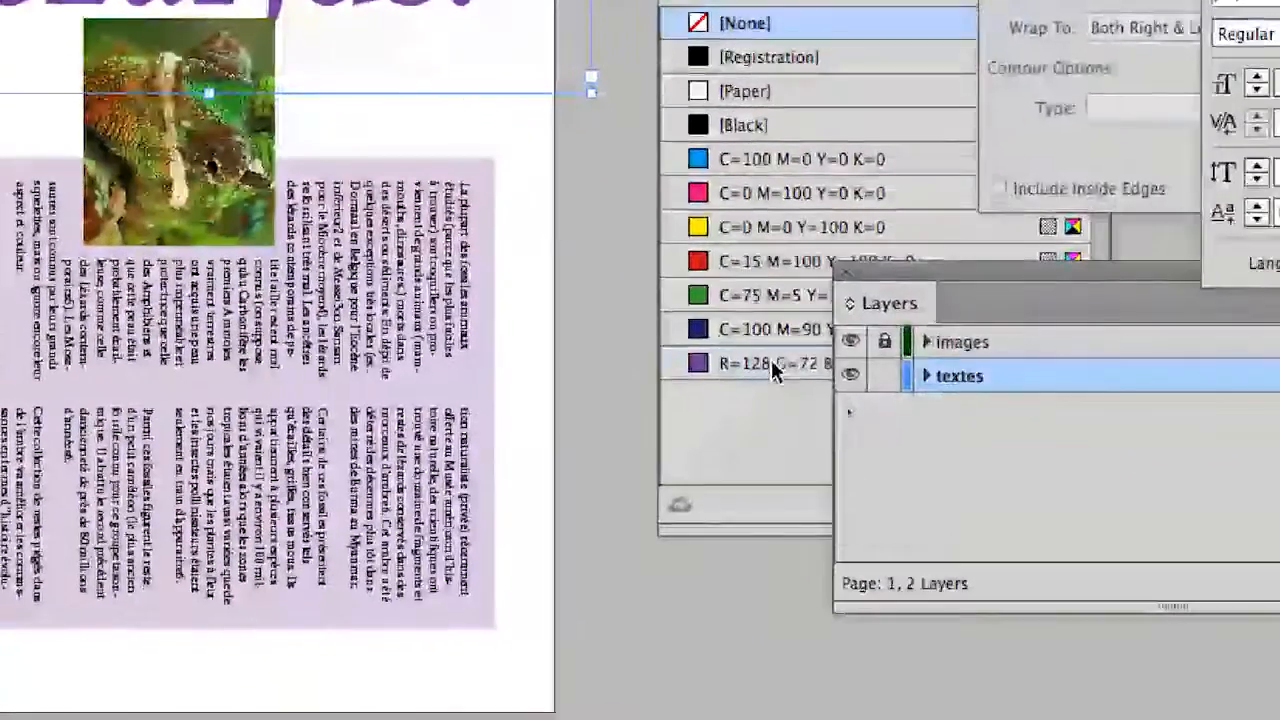
click(773, 363)
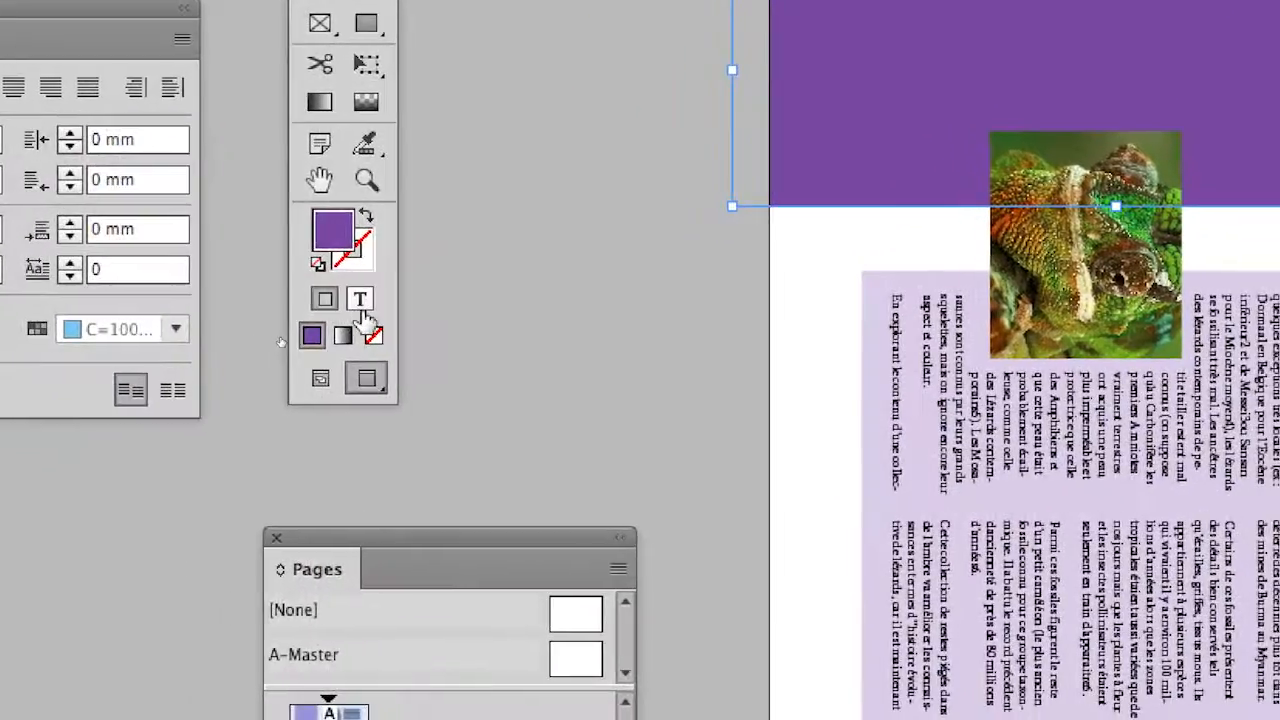
- Apply the [Paper] swatch to the title's text instead of its frame, then reselect the title frame
click(364, 310)
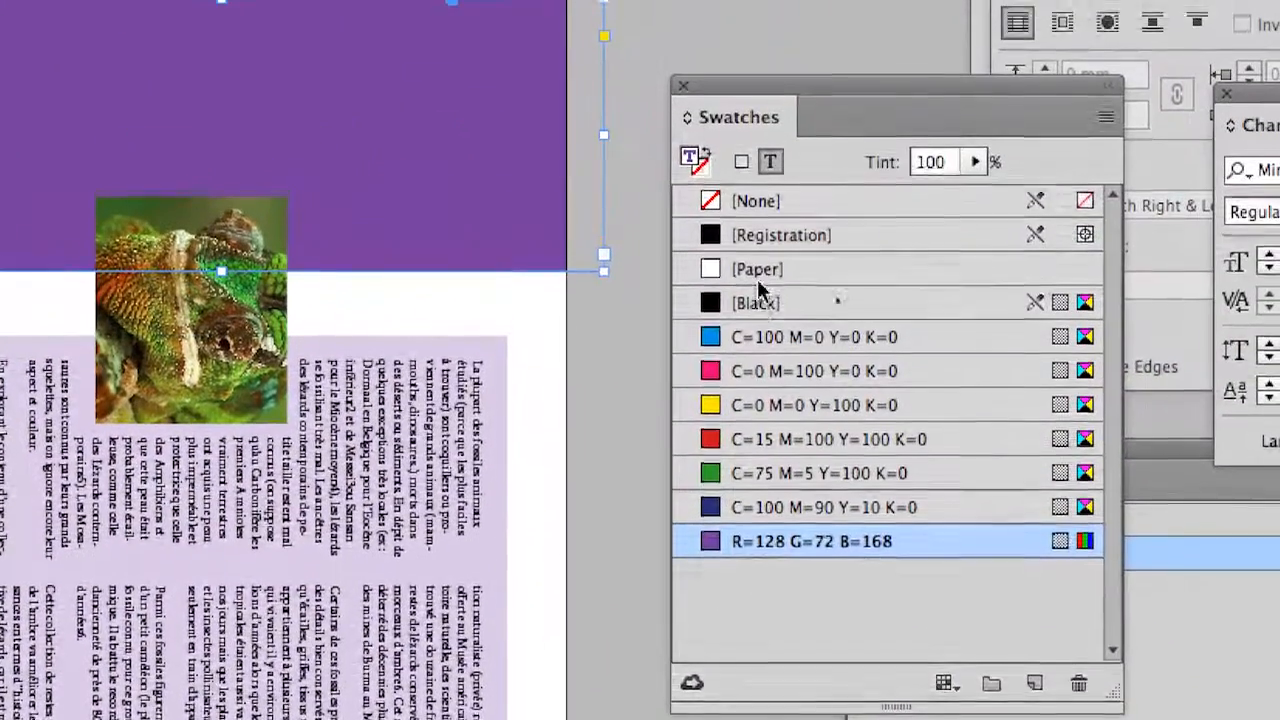
click(758, 276)
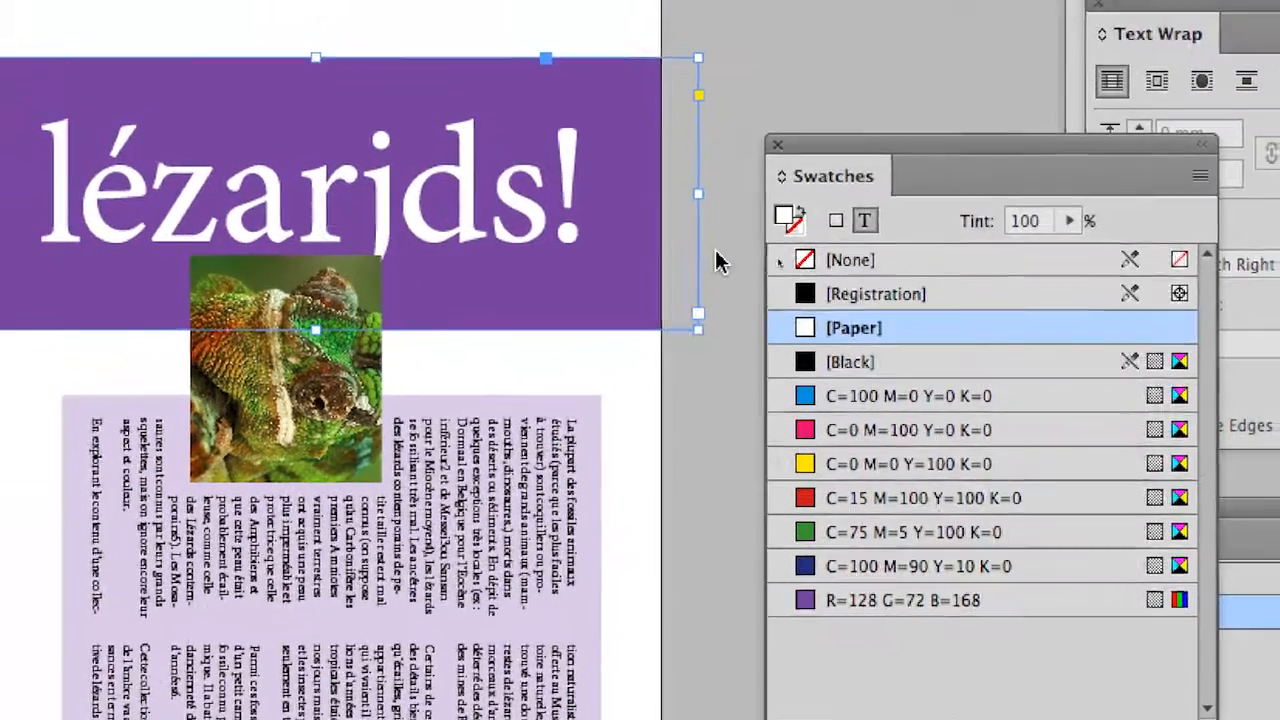
click(621, 202)
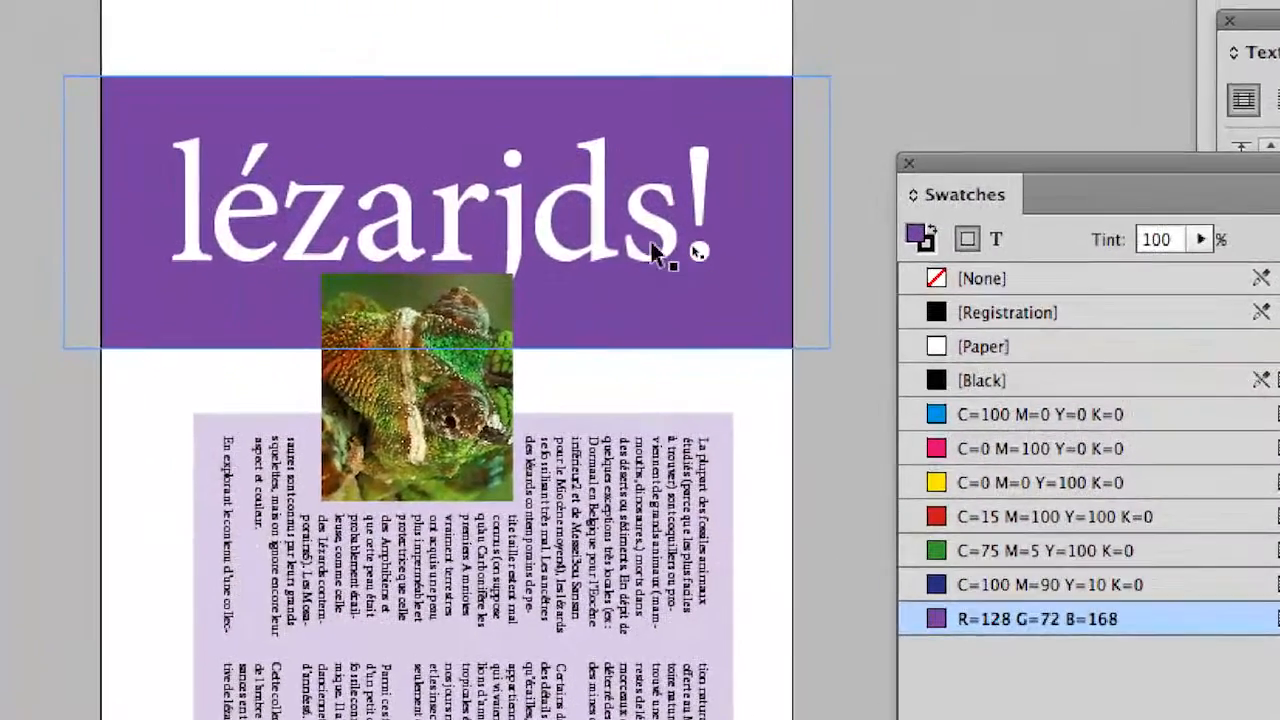
click(632, 226)
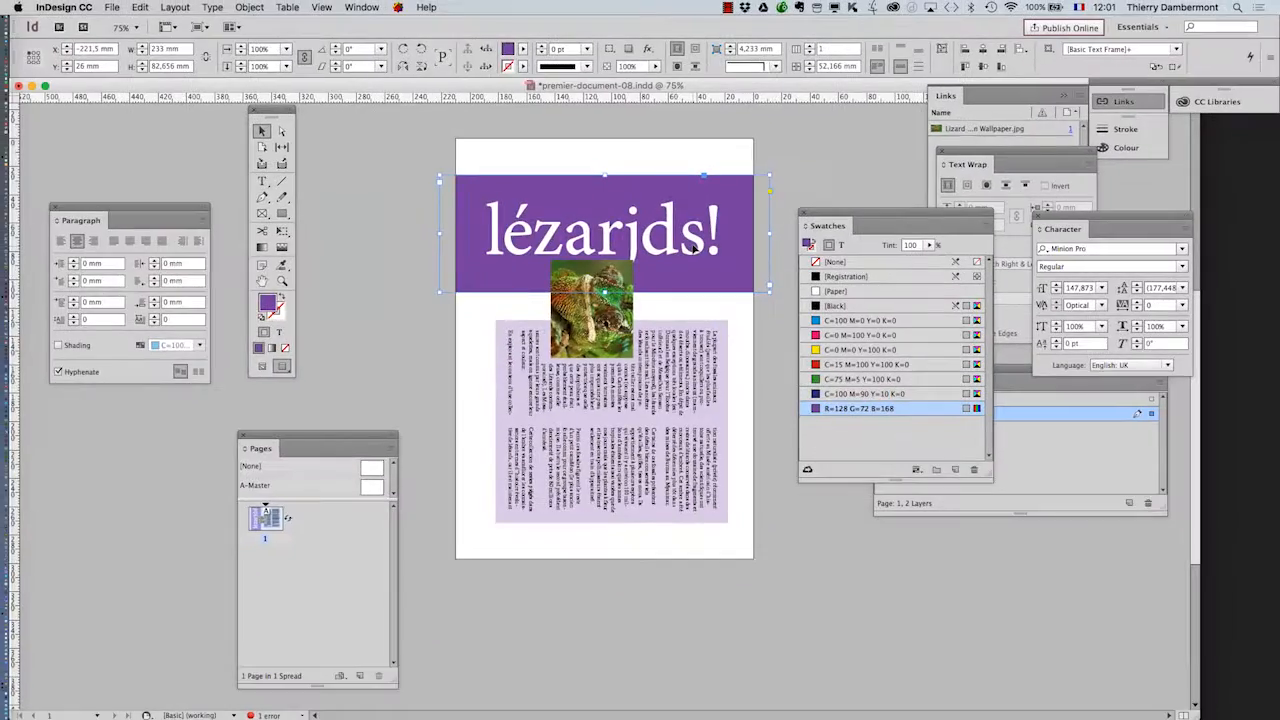
- Raise the title frame so its purple band overhangs the page's top edge, fine-tuning it in Normal mode, then return to Preview and deselect
drag(706, 227, 688, 196)
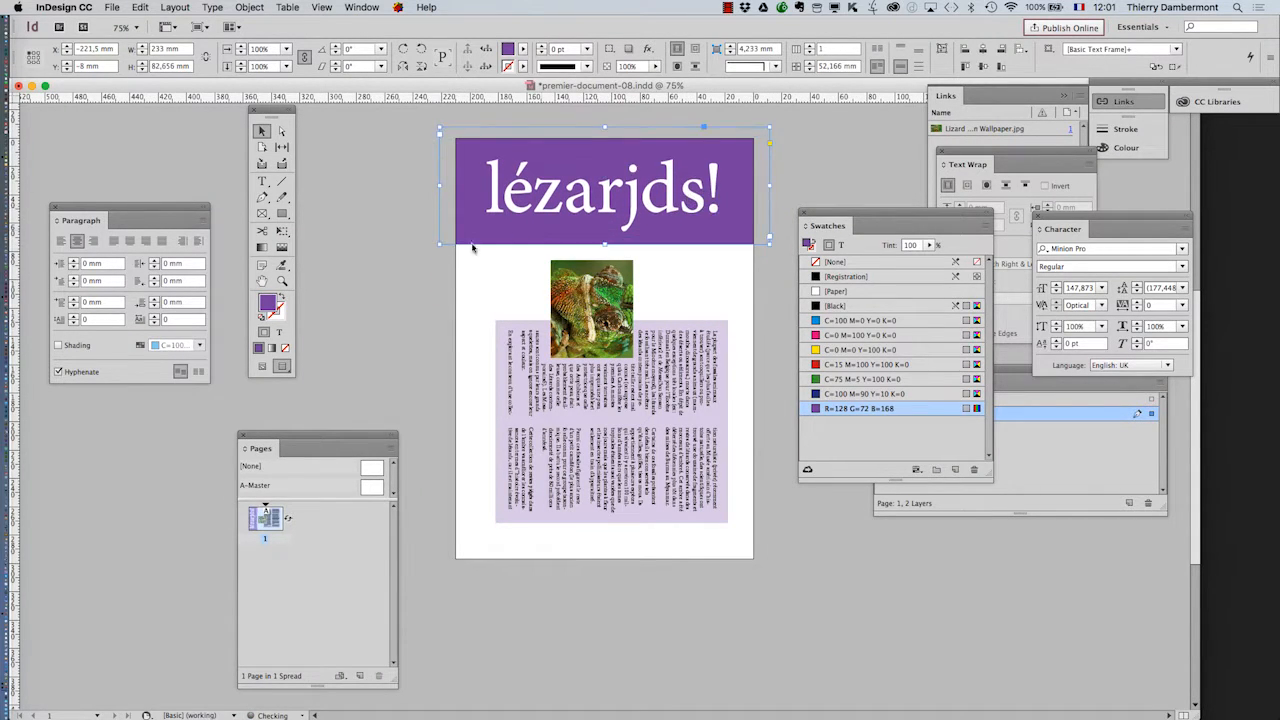
click(282, 368)
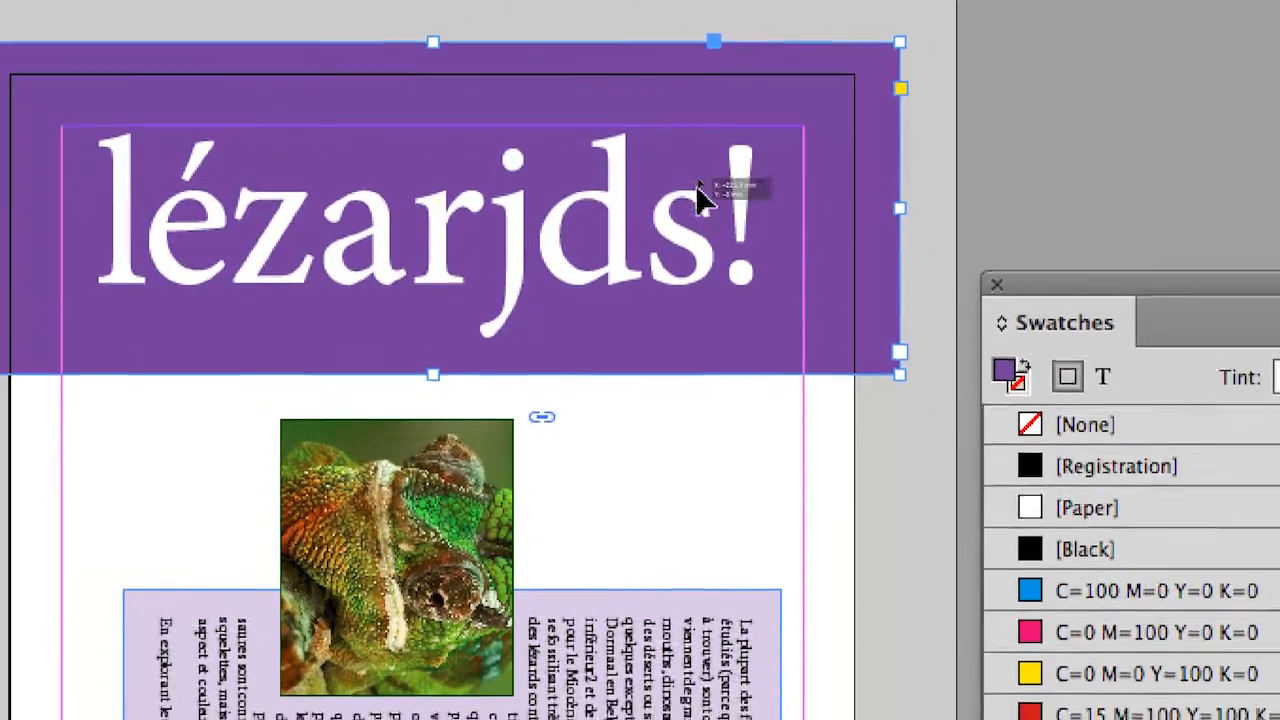
mouse_move(698, 186)
mouse_down()
mouse_move(698, 248)
mouse_move(698, 172)
mouse_up()
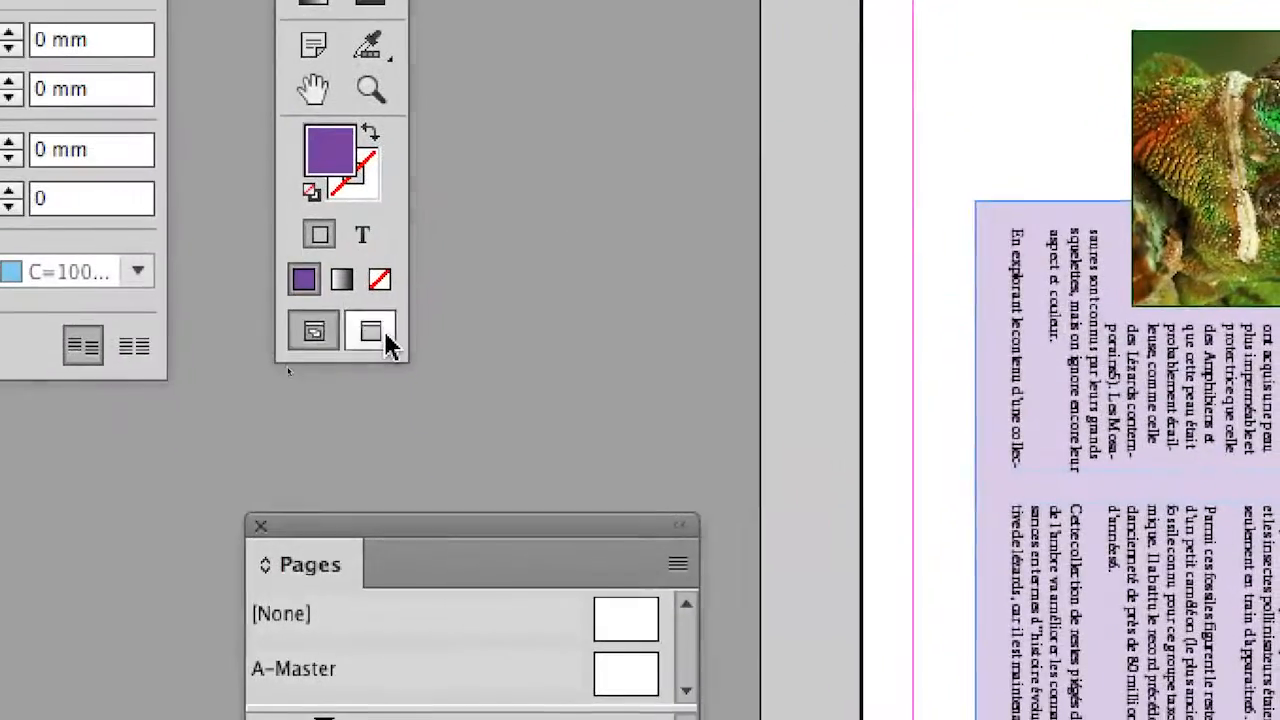
click(347, 440)
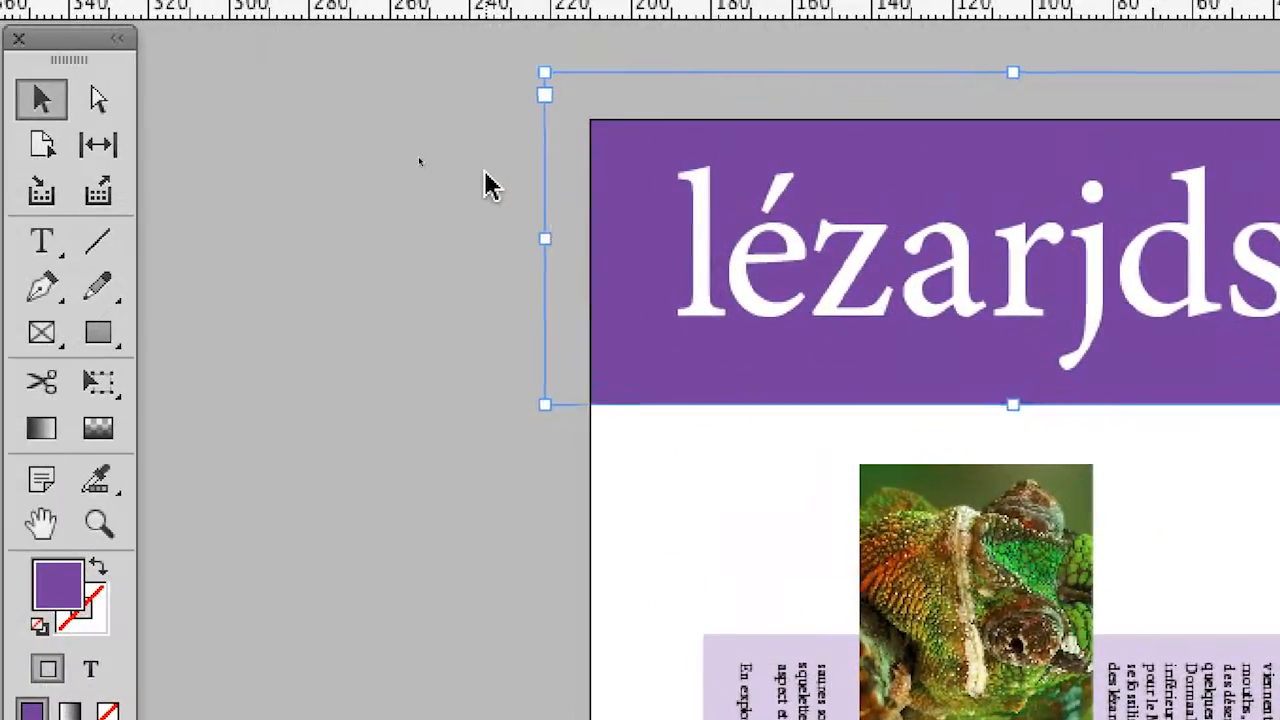
click(485, 173)
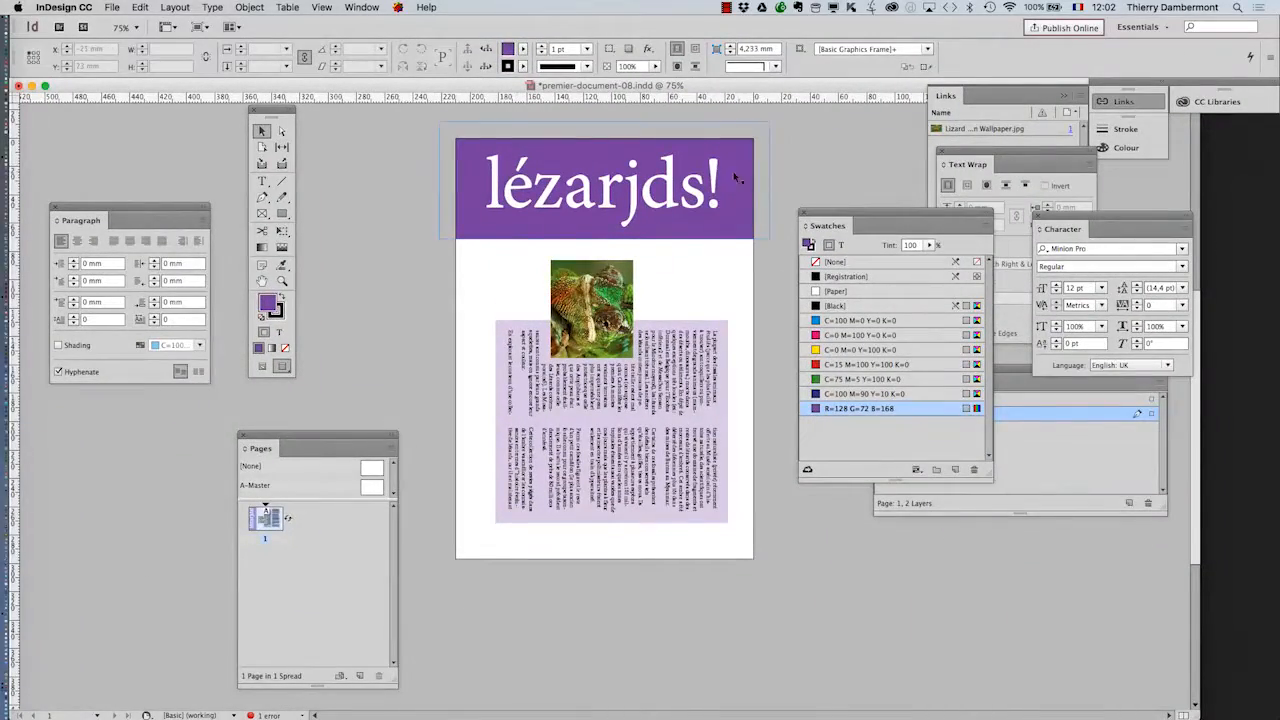
- Move the Pages panel beside the page and clear the rotation of page 1's spread view
drag(280, 431, 835, 132)
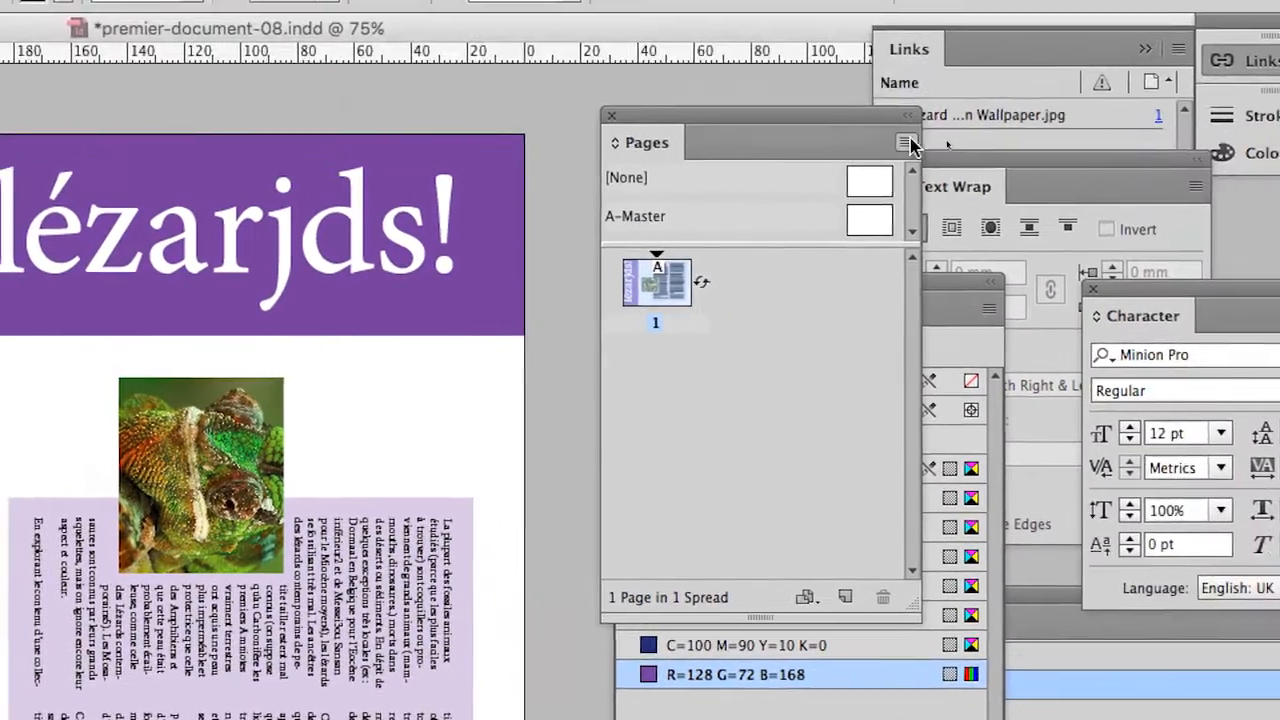
click(1041, 47)
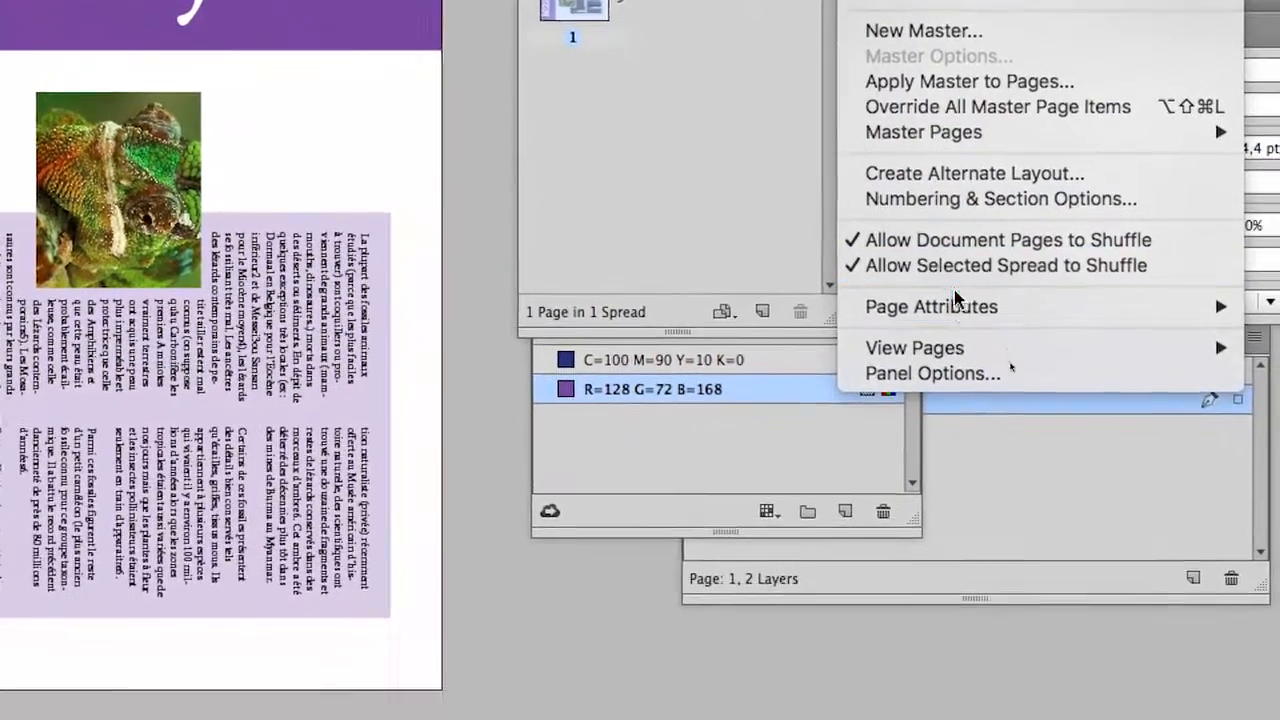
mouse_move(1053, 543)
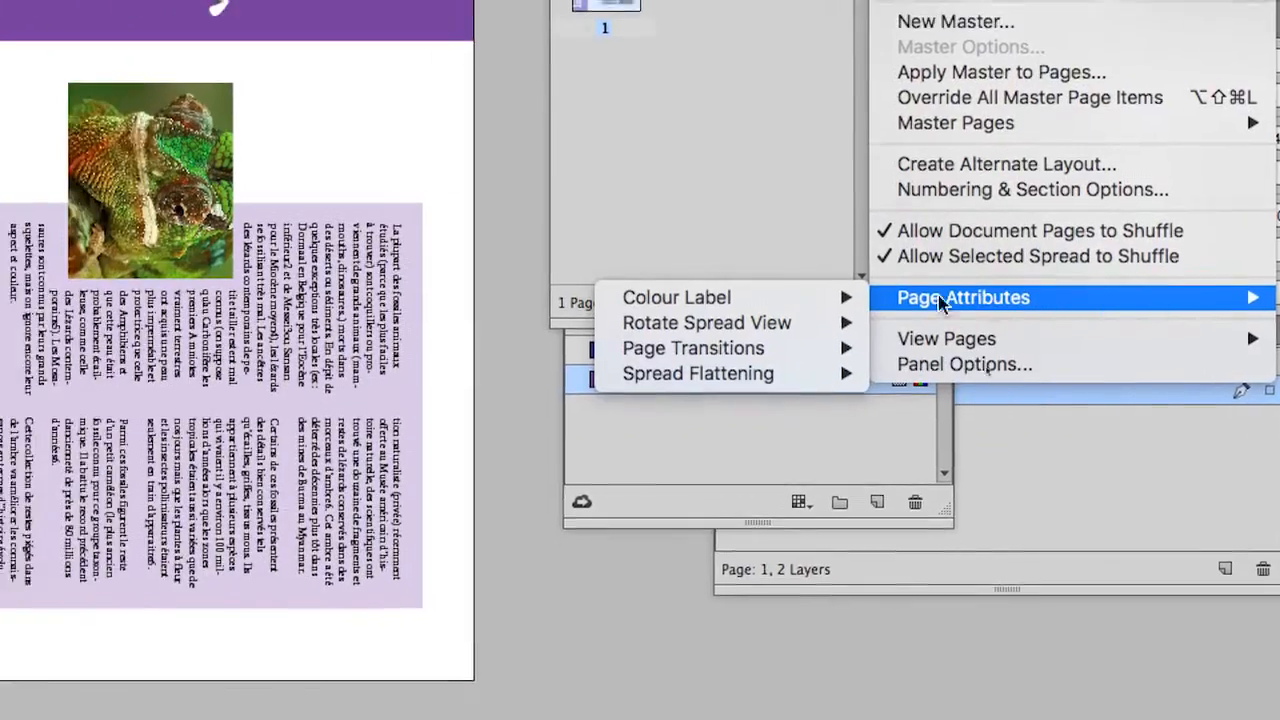
mouse_move(435, 320)
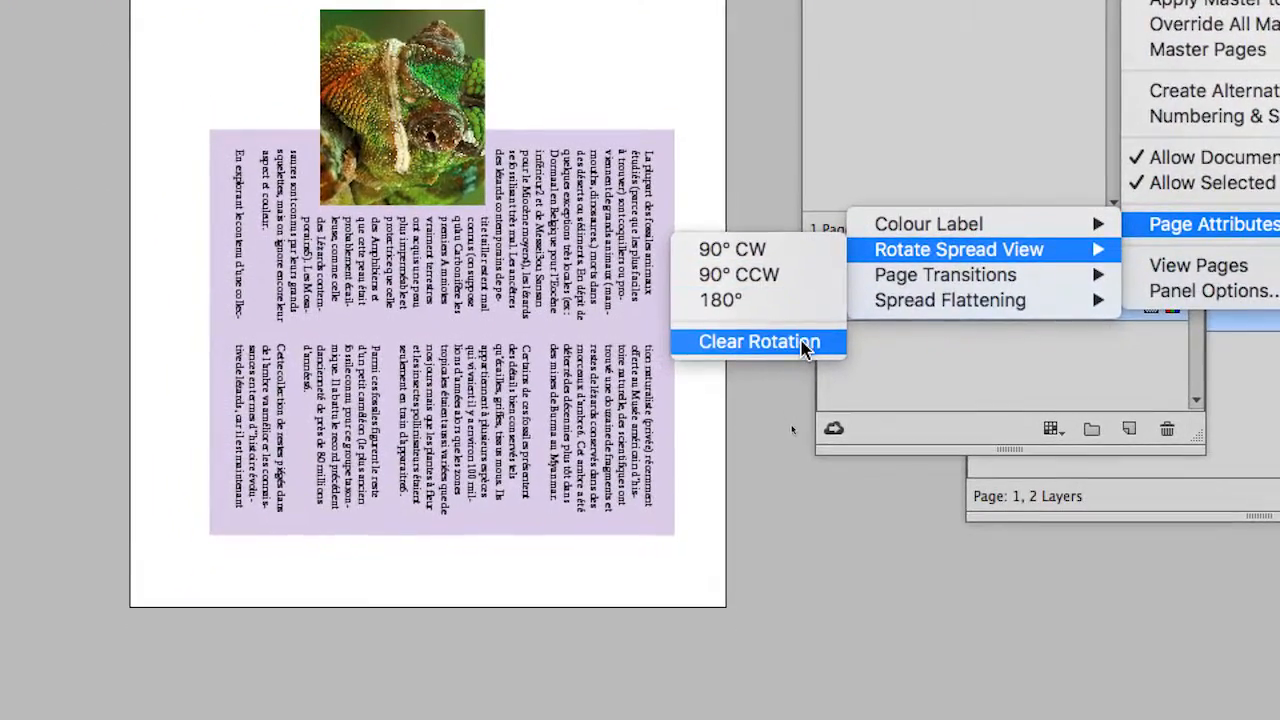
click(805, 343)
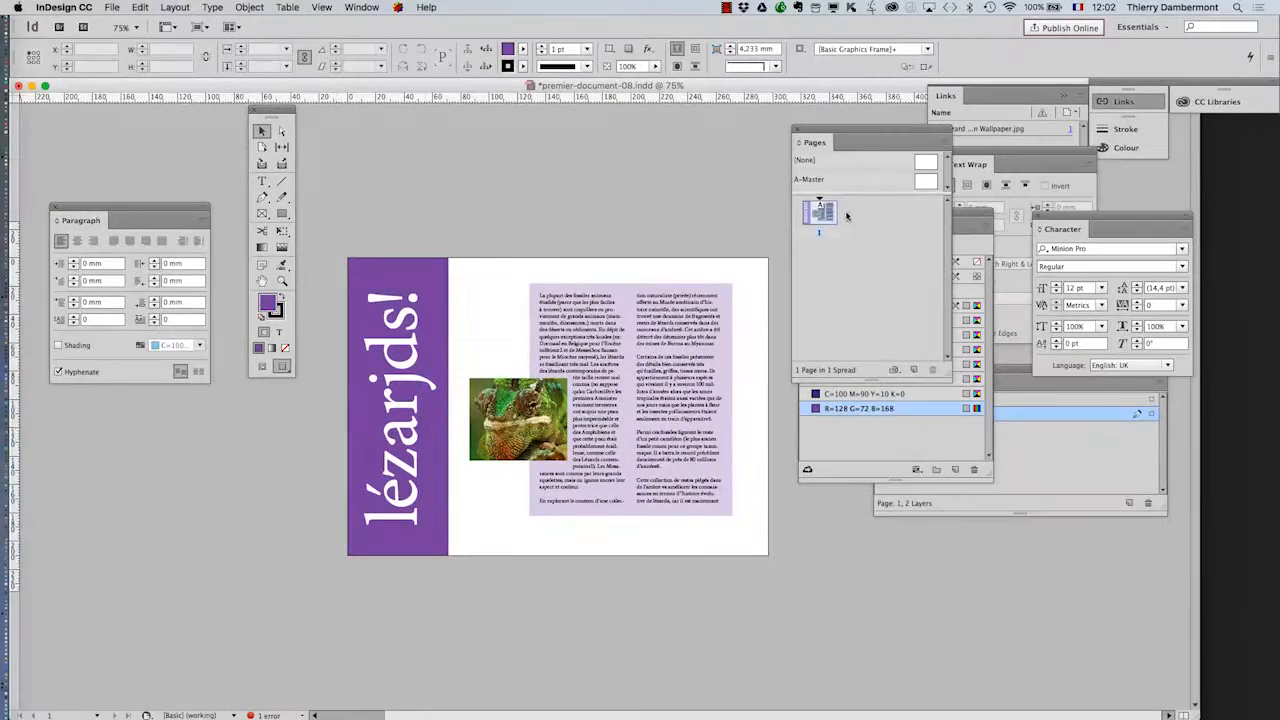
- Zoom the document to 100% and move the Paragraph and Tools panels clear of the page
drag(150, 207, 133, 444)
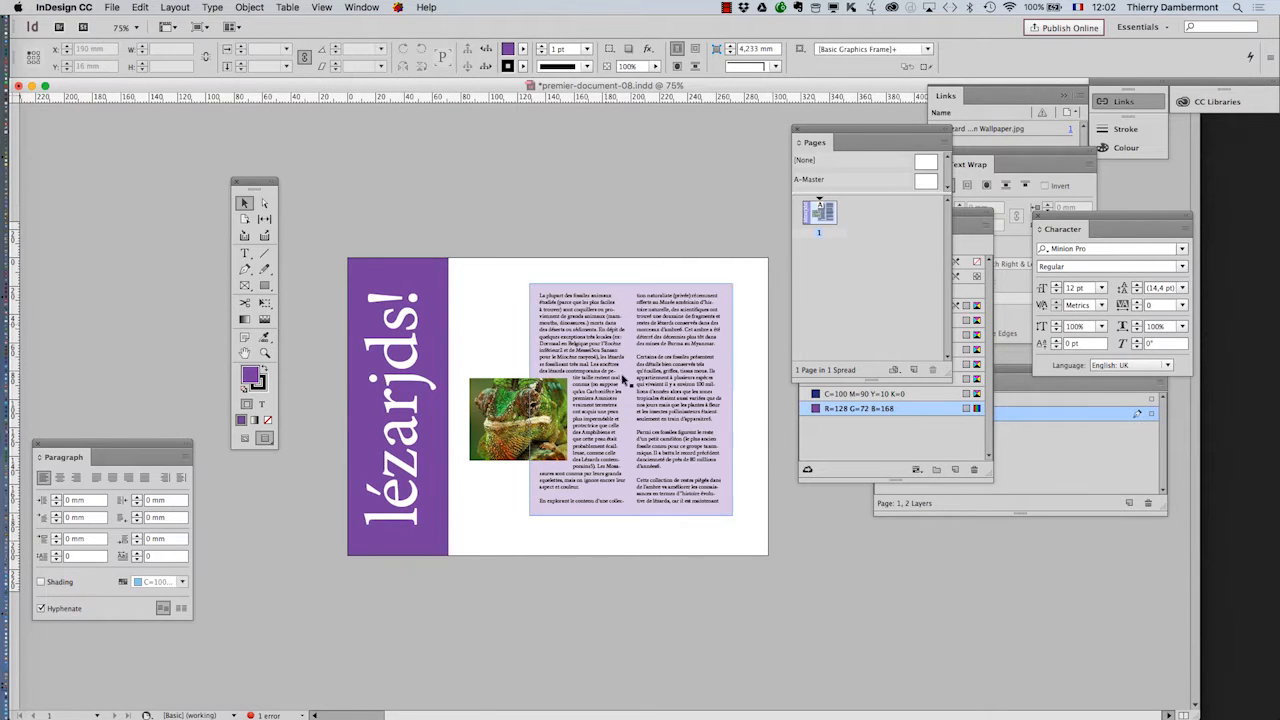
key(super+equal)
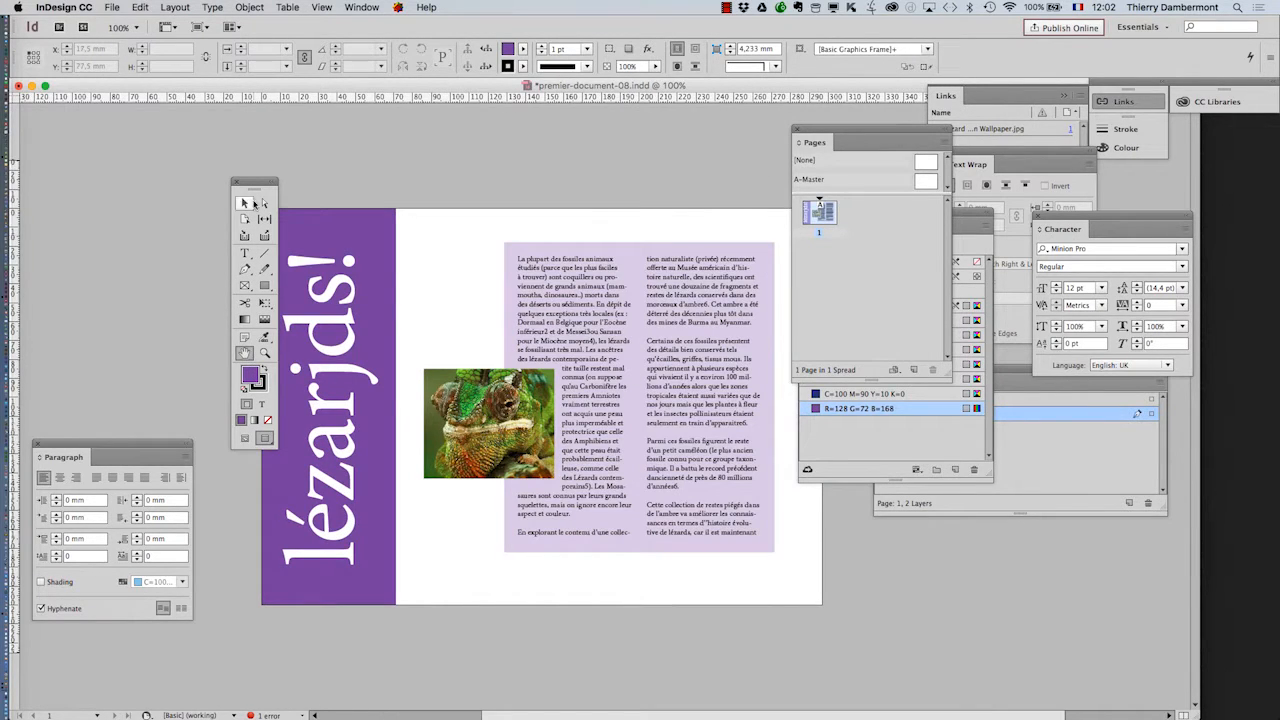
drag(250, 187, 95, 144)
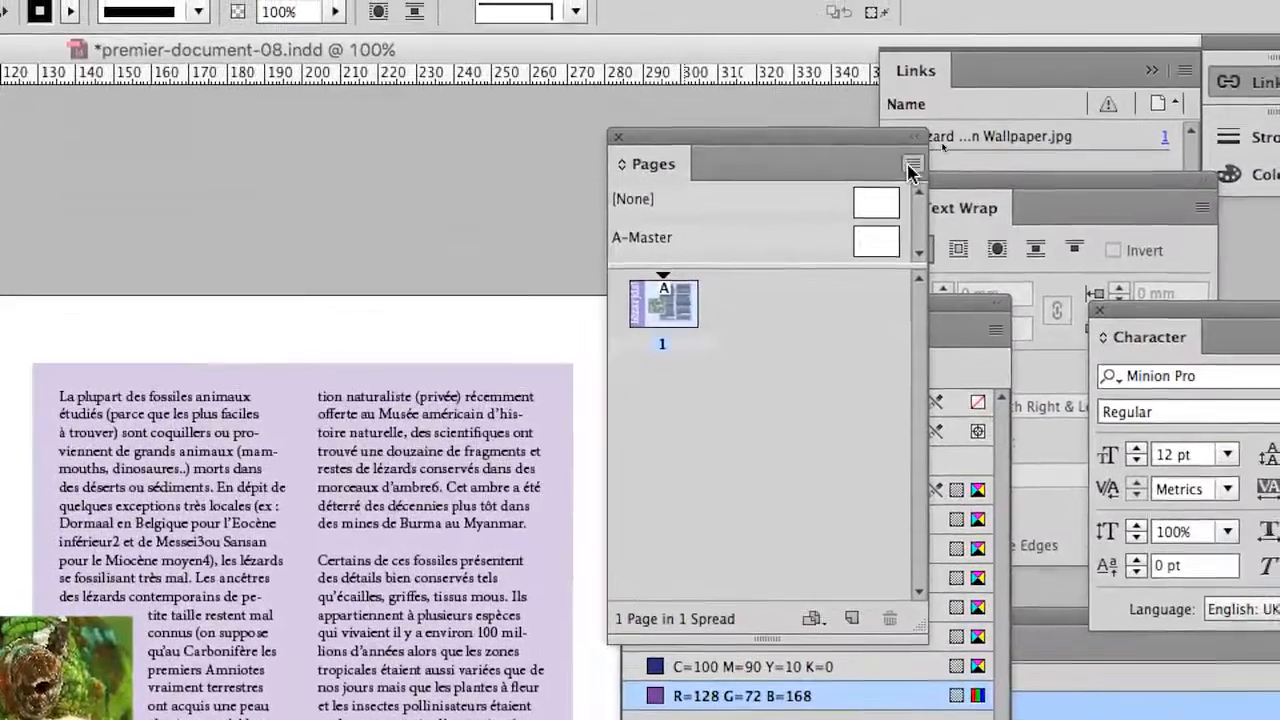
- Rotate page 1's spread view 90° CW through the page attributes
click(911, 167)
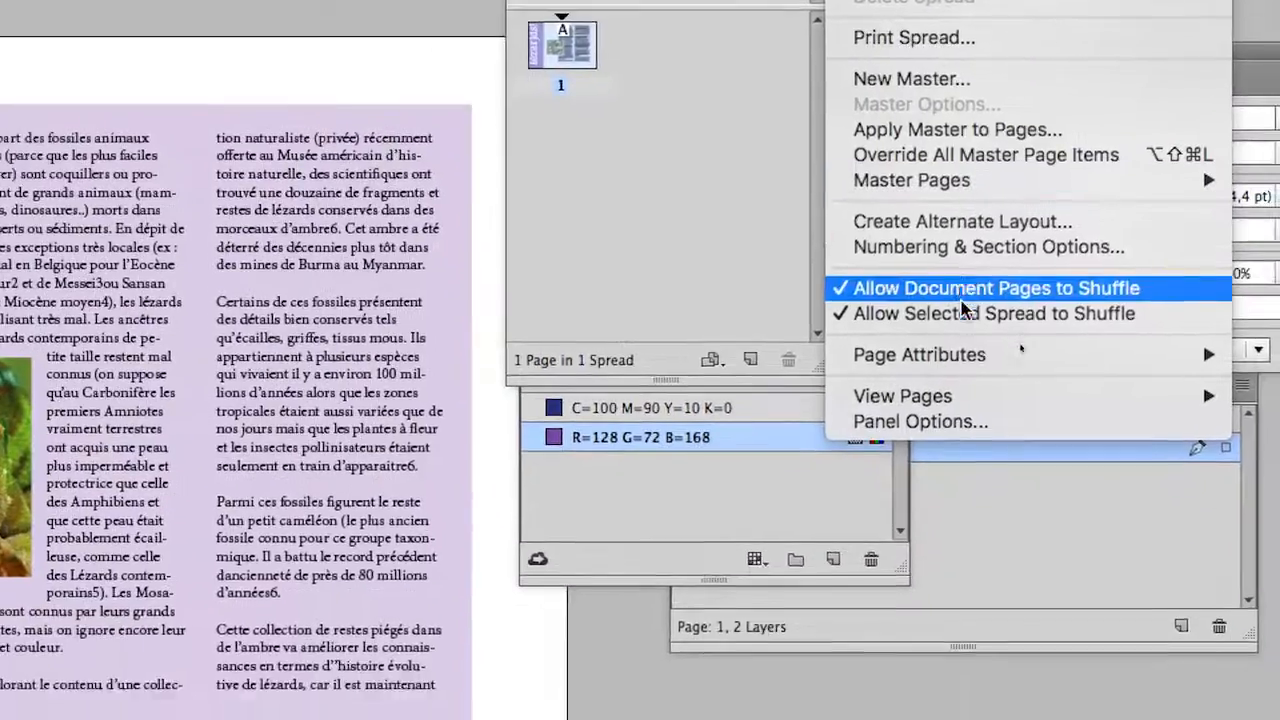
mouse_move(1074, 619)
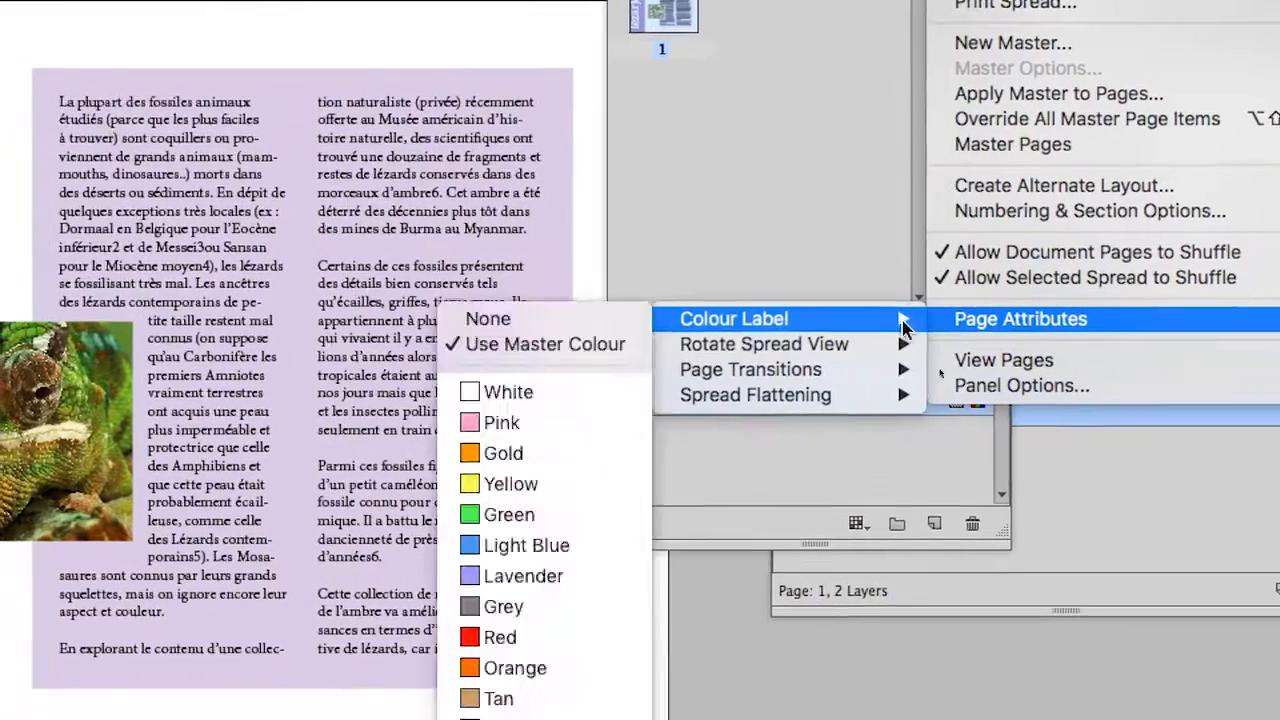
mouse_move(737, 350)
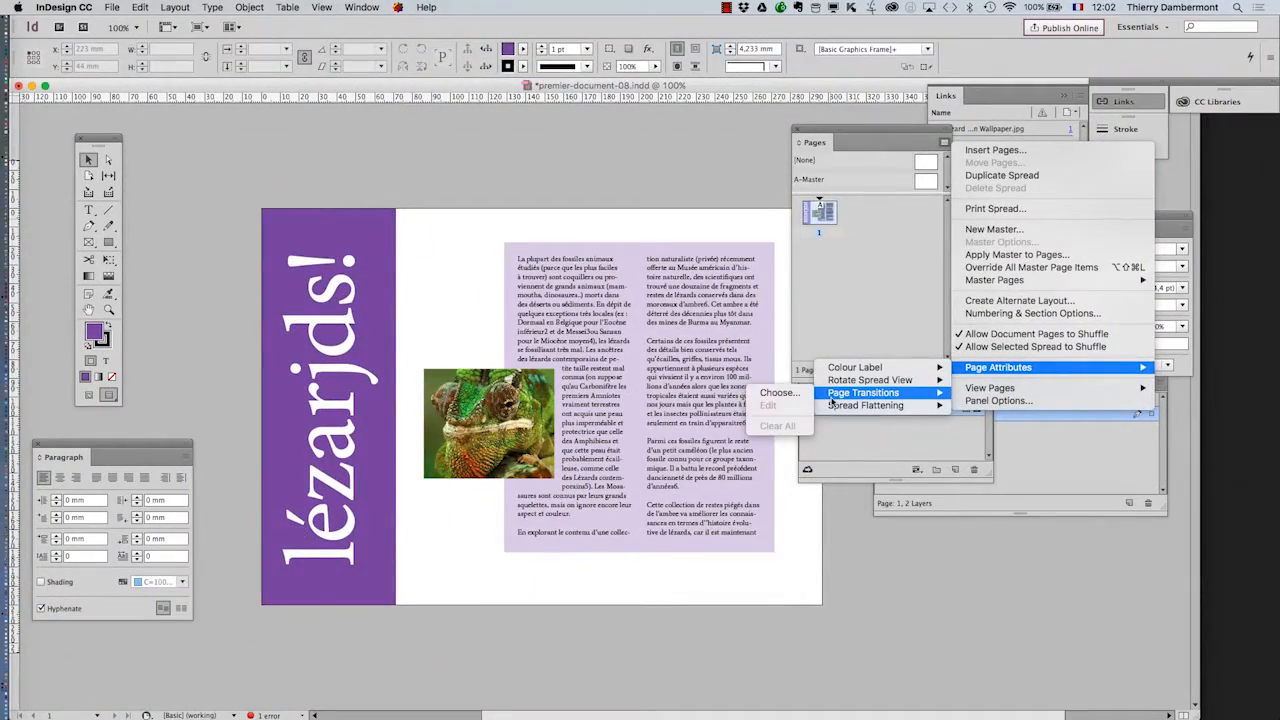
click(794, 386)
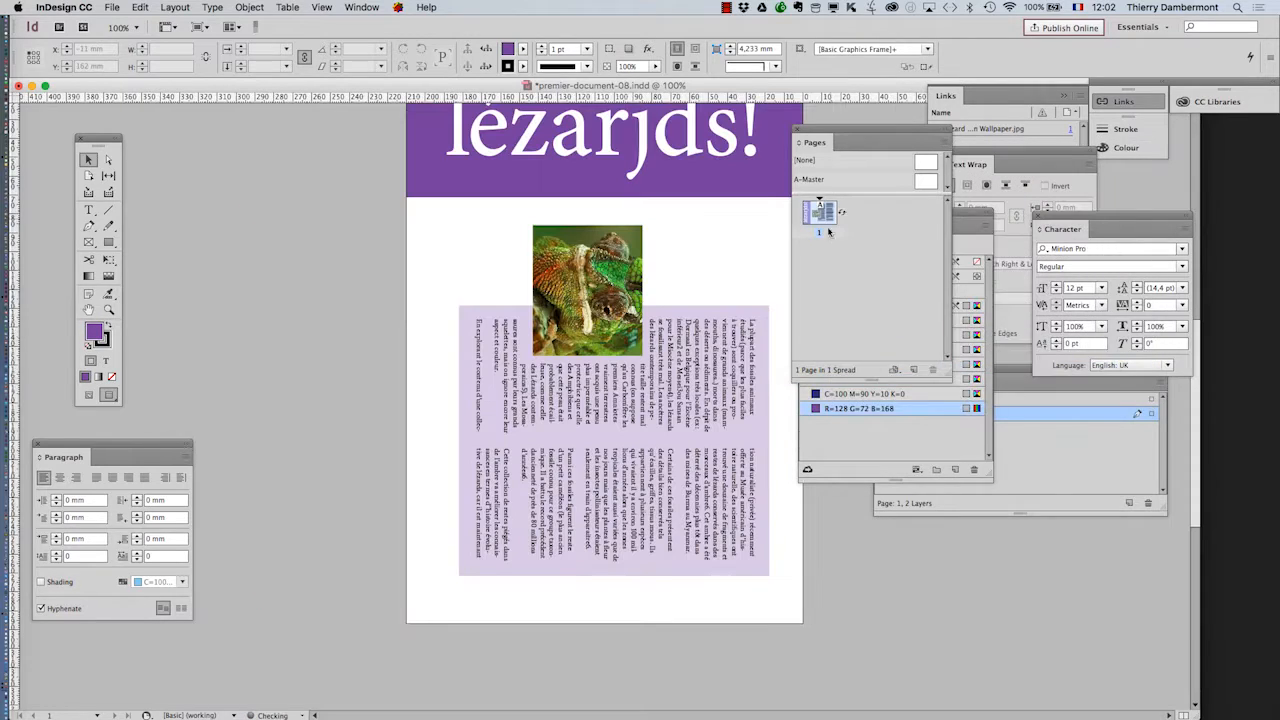
- Clear the spread view rotation using the page 1 thumbnail's own page attributes
right_click(822, 214)
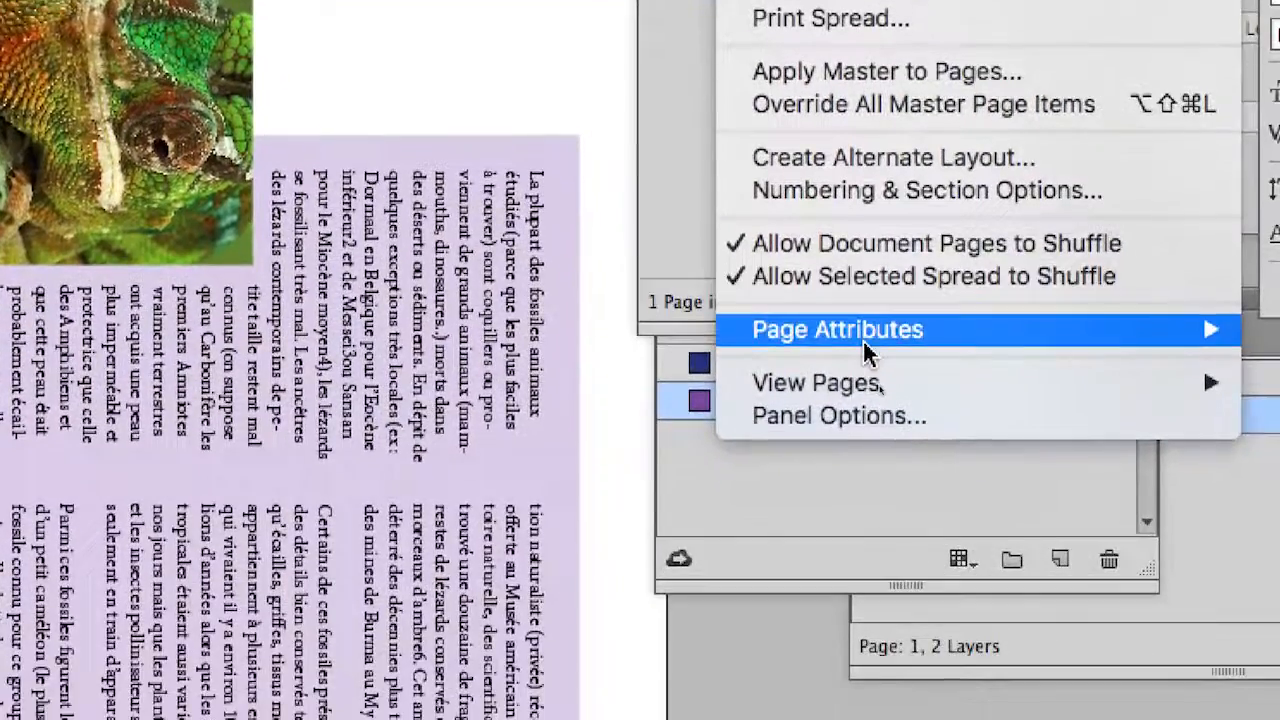
mouse_move(1020, 645)
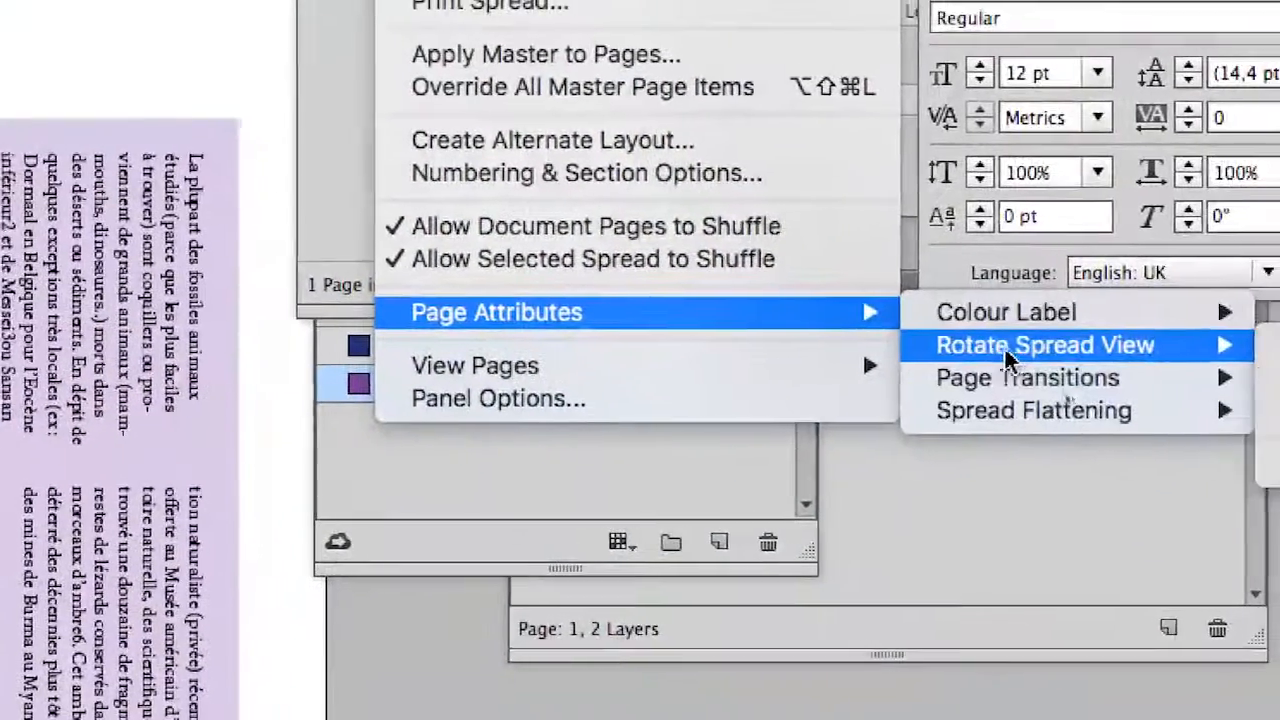
mouse_move(1174, 370)
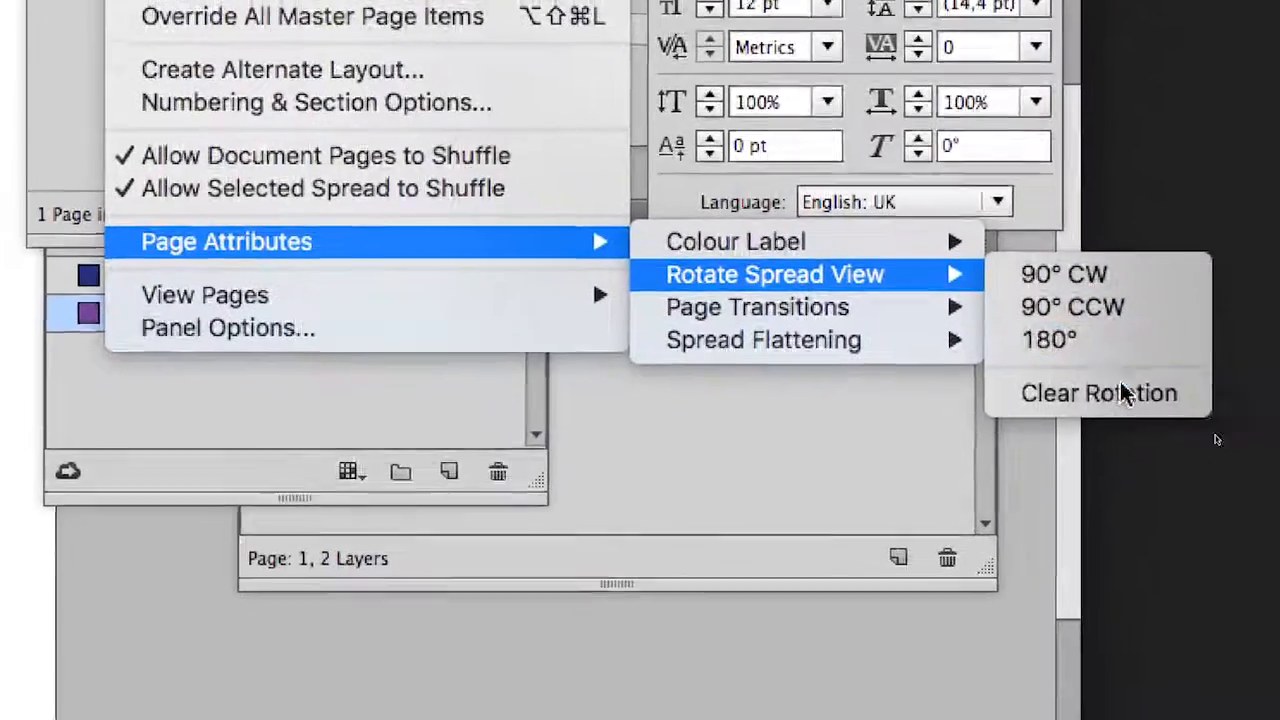
click(1240, 465)
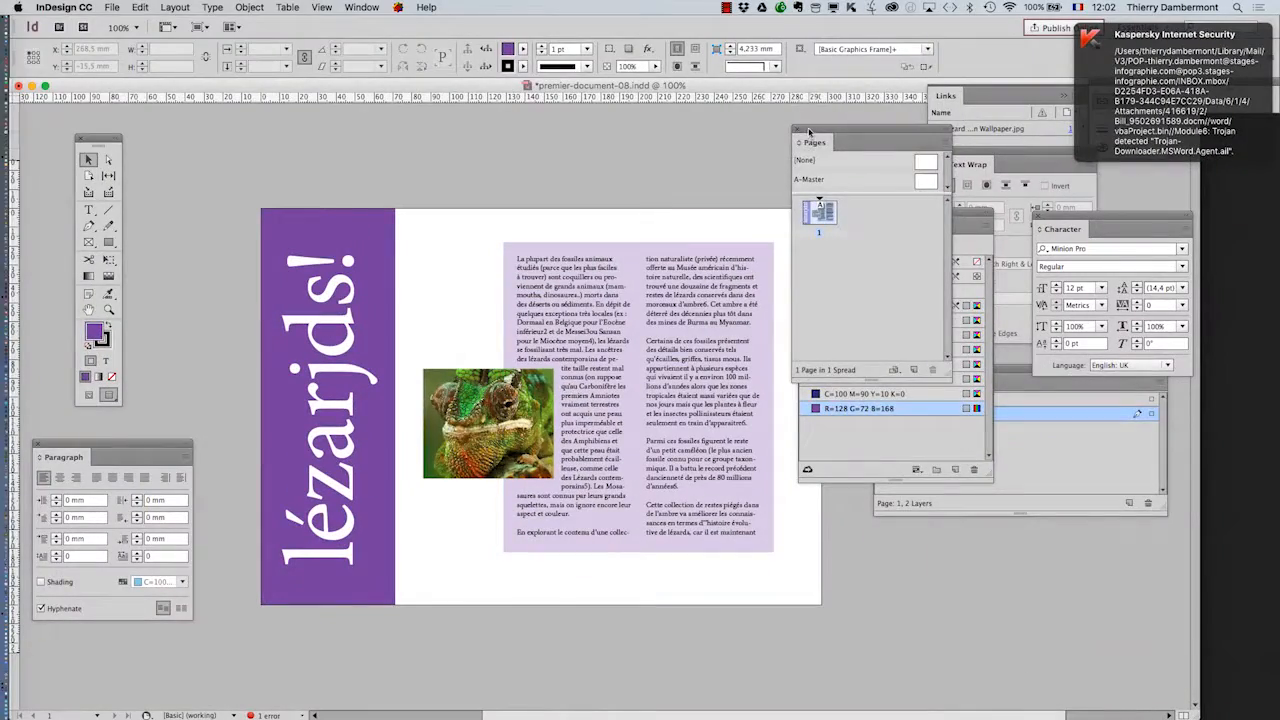
- Move the Pages and Swatches panels clear of the page
drag(808, 131, 1003, 549)
drag(827, 218, 881, 144)
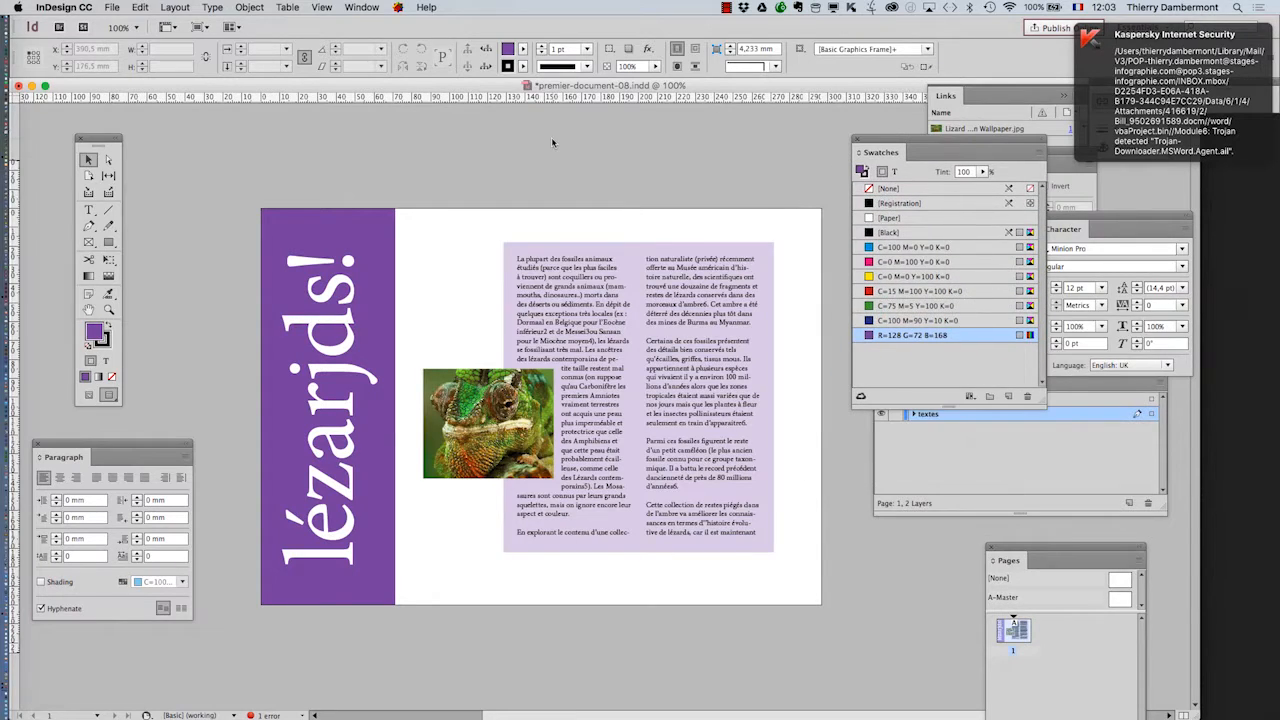